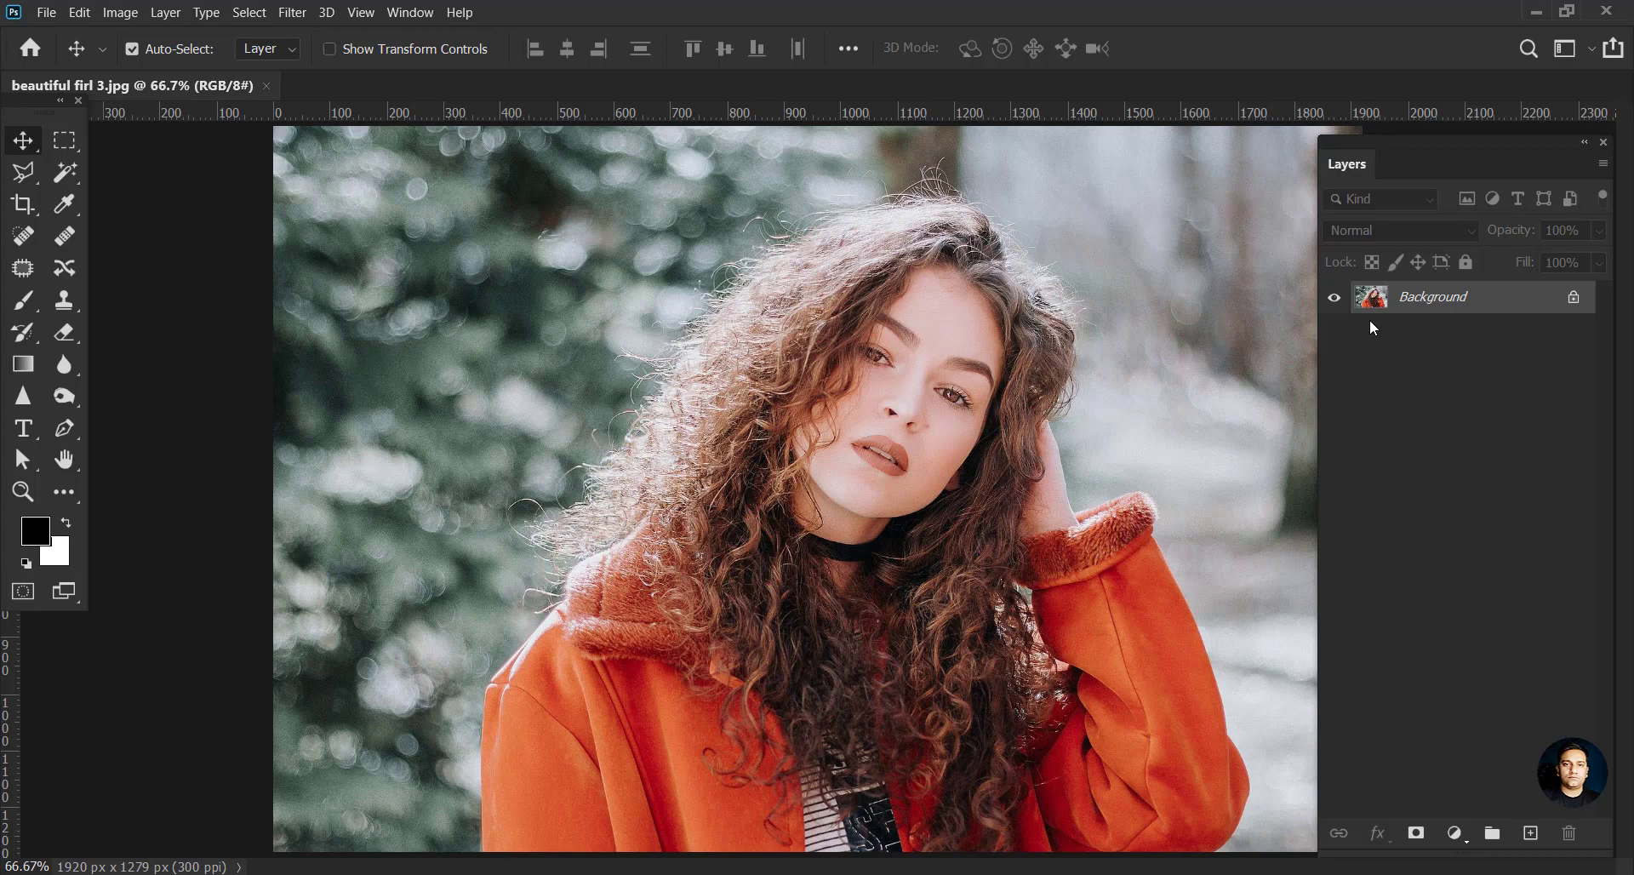
Convert the Background to Layer 0, duplicate it as Layer 0 copy, and pick the Quick Selection Tool.
double_click(1524, 311)
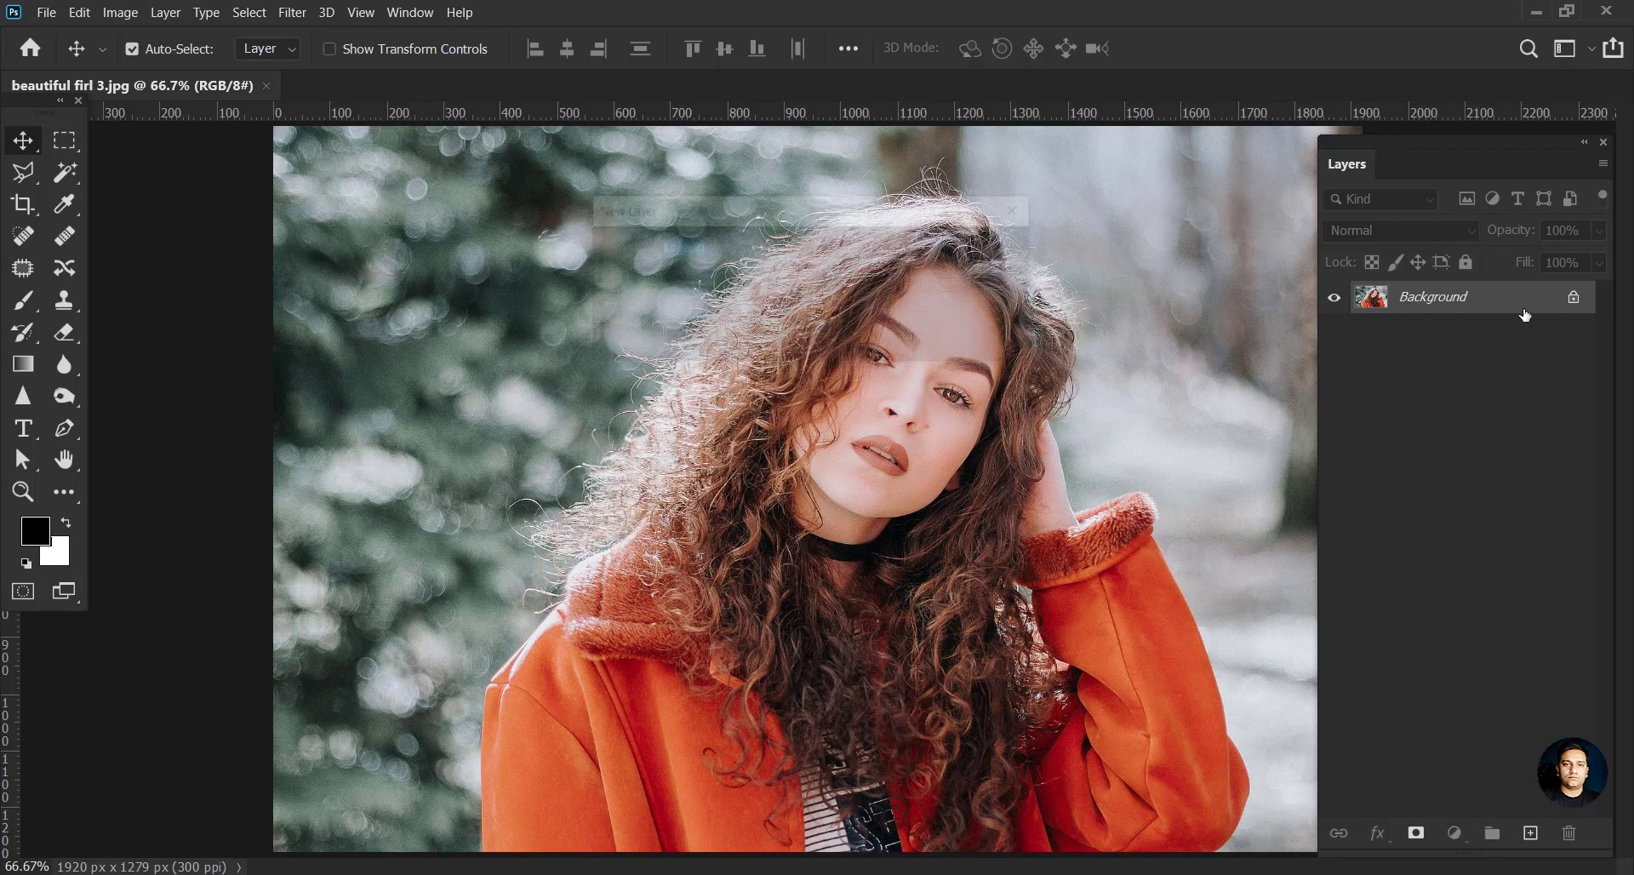
click(1001, 252)
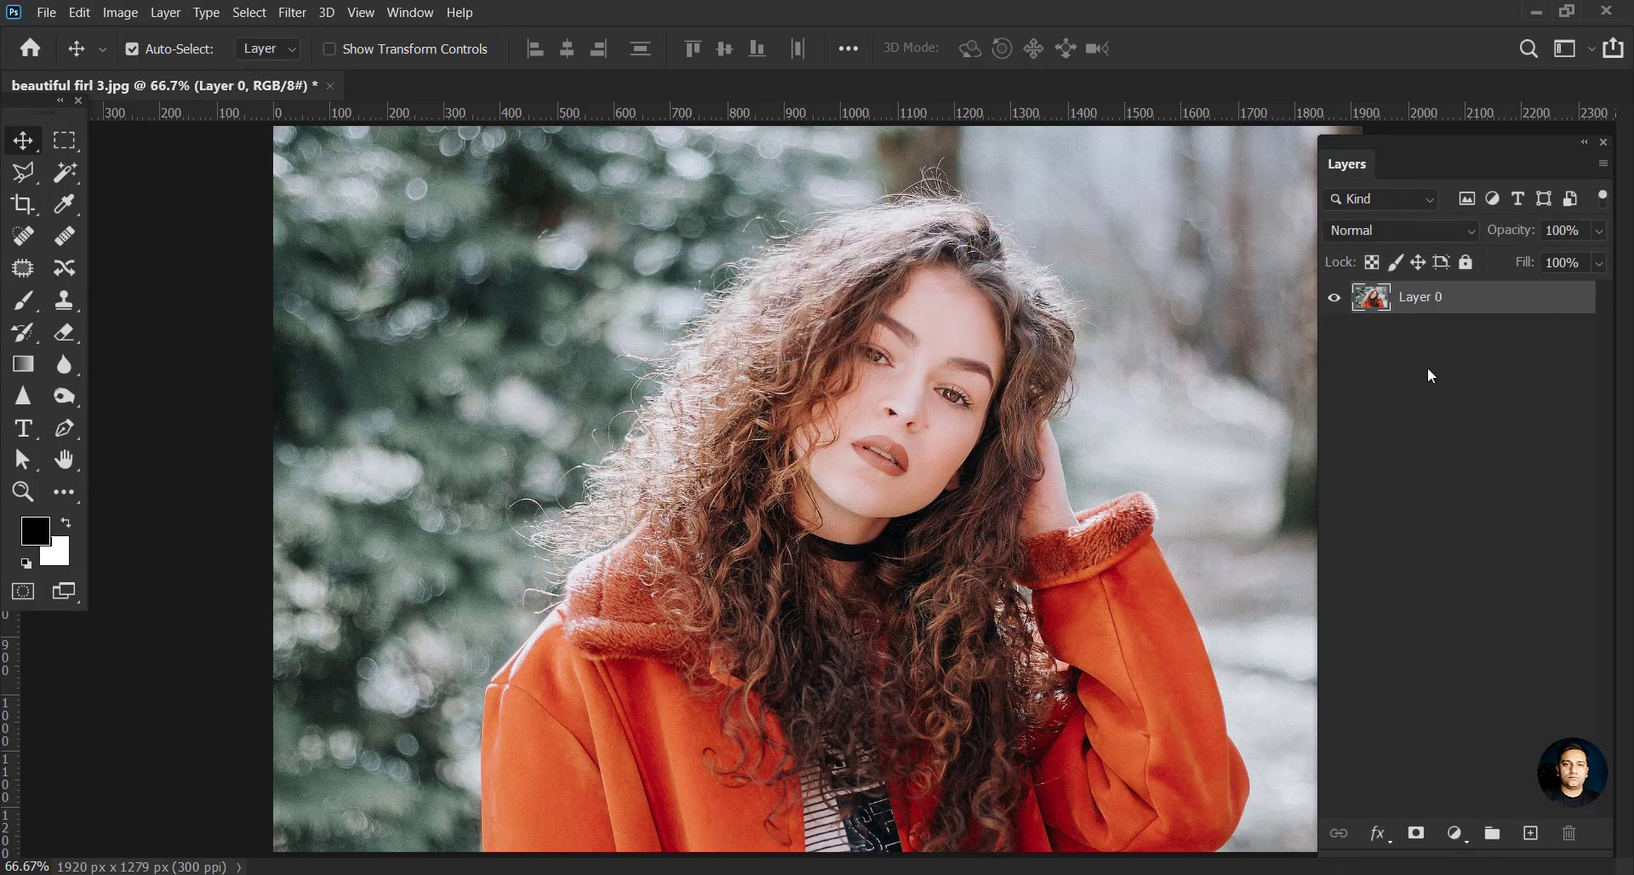
drag(1503, 304, 1531, 833)
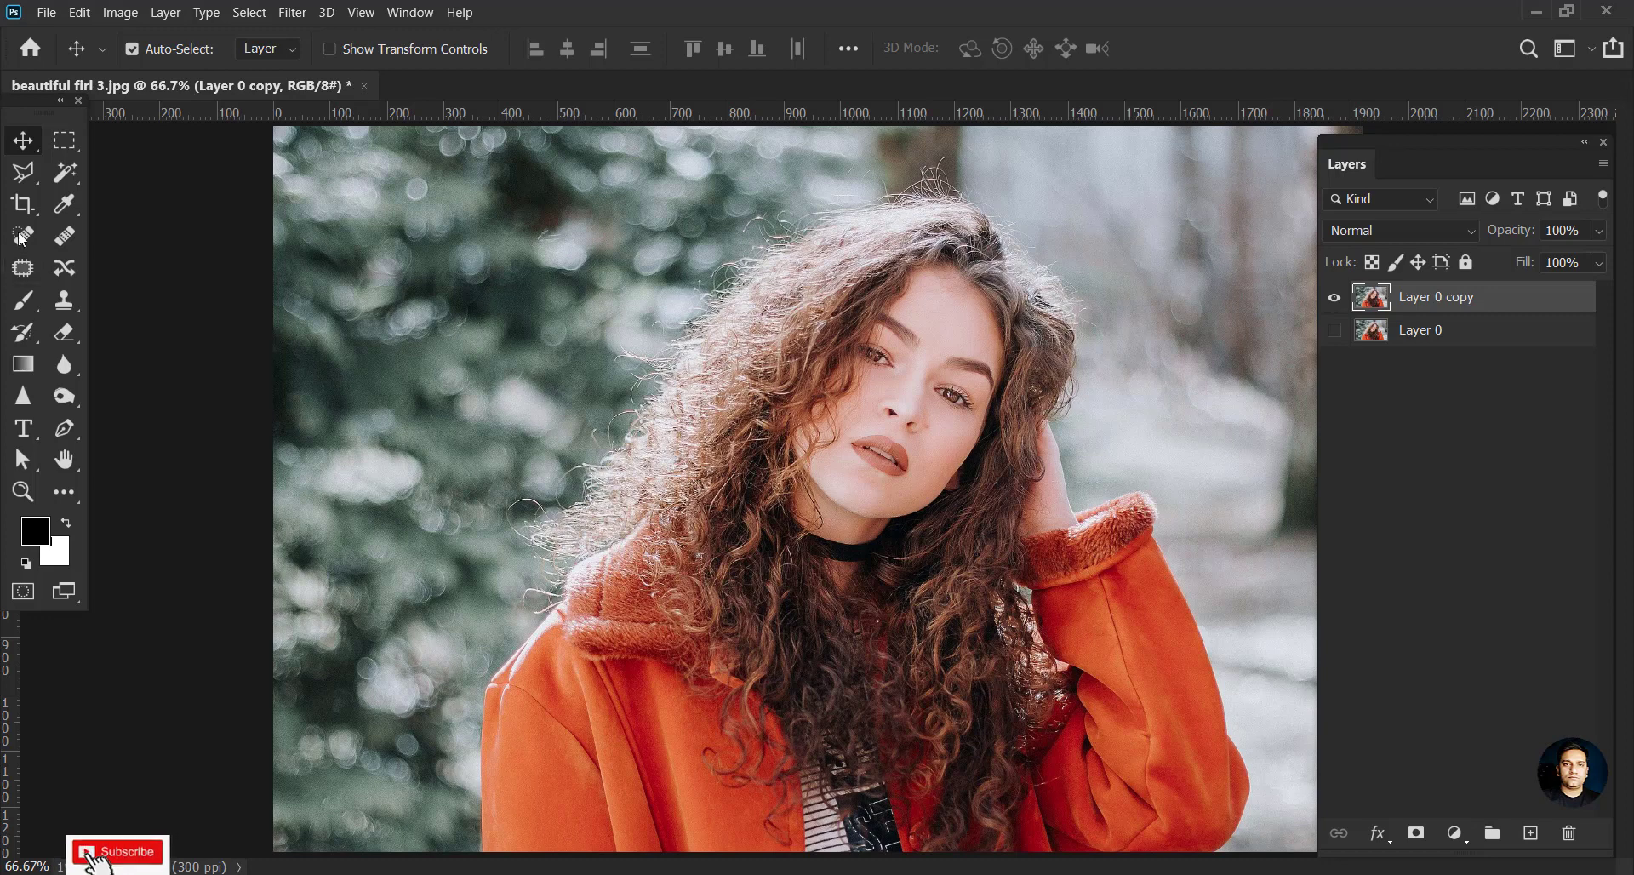
click(67, 174)
click(141, 199)
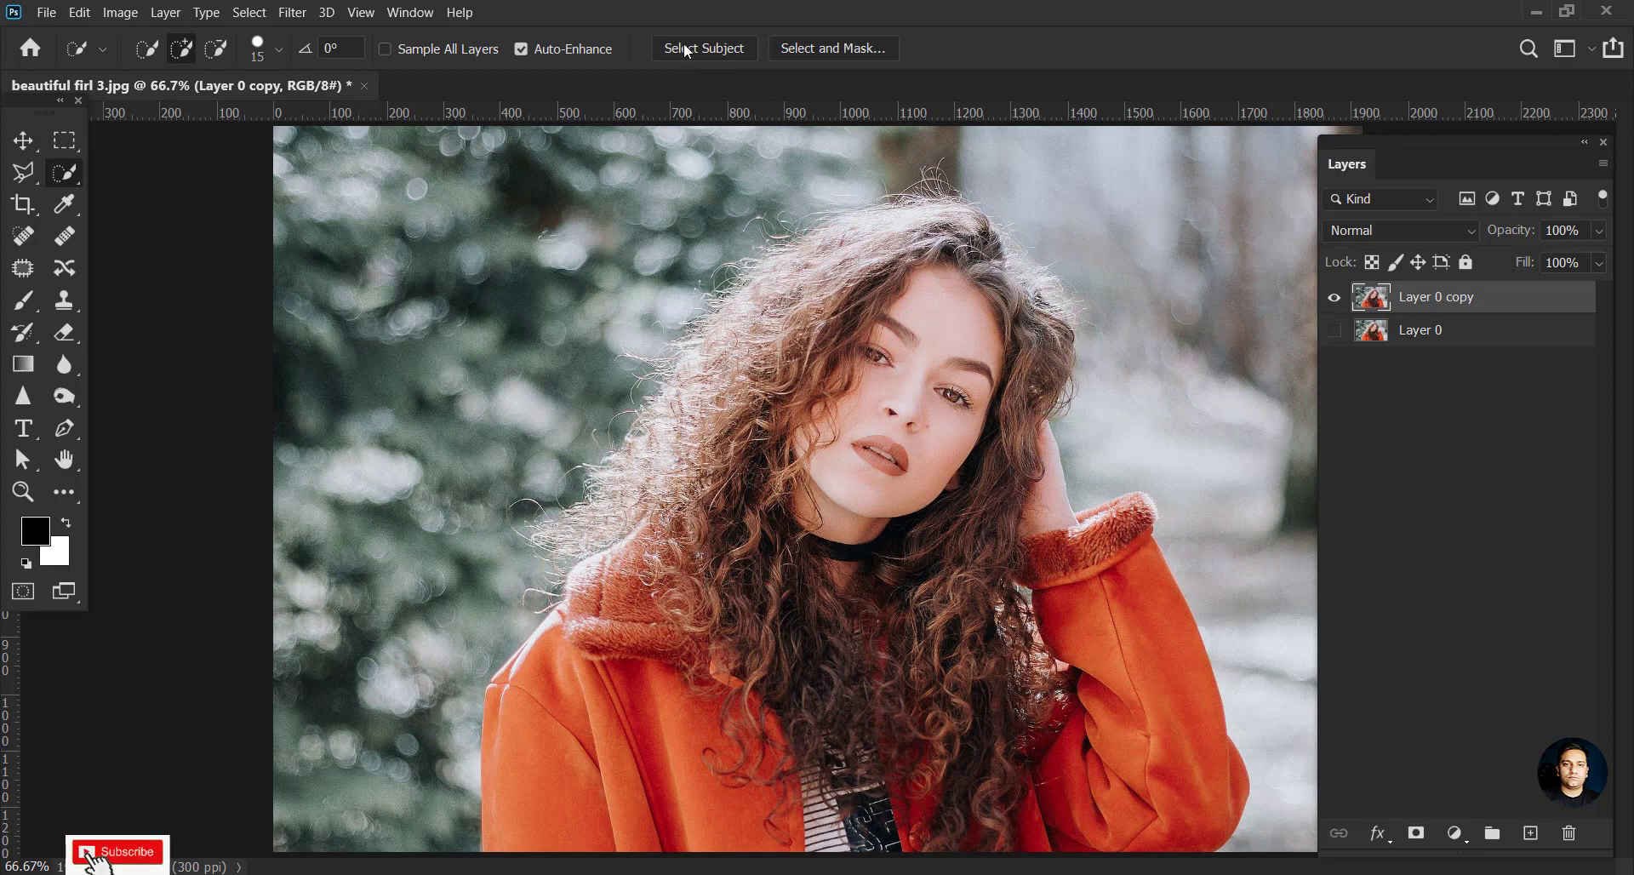
Use Select > Subject to select the woman, then enter Select and Mask.
click(249, 12)
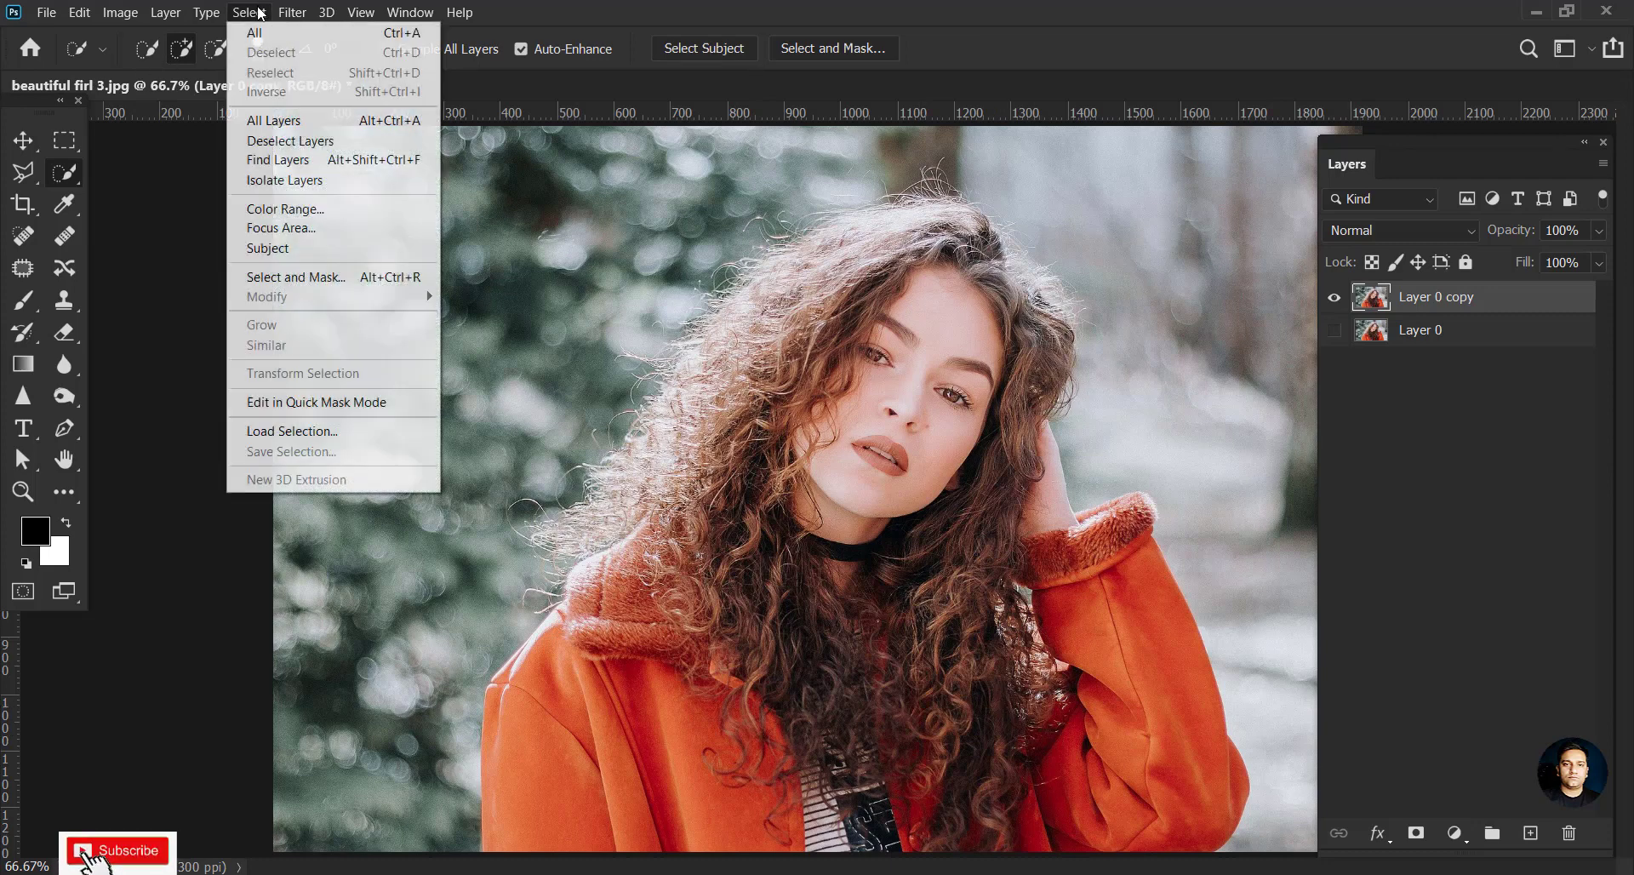
click(302, 248)
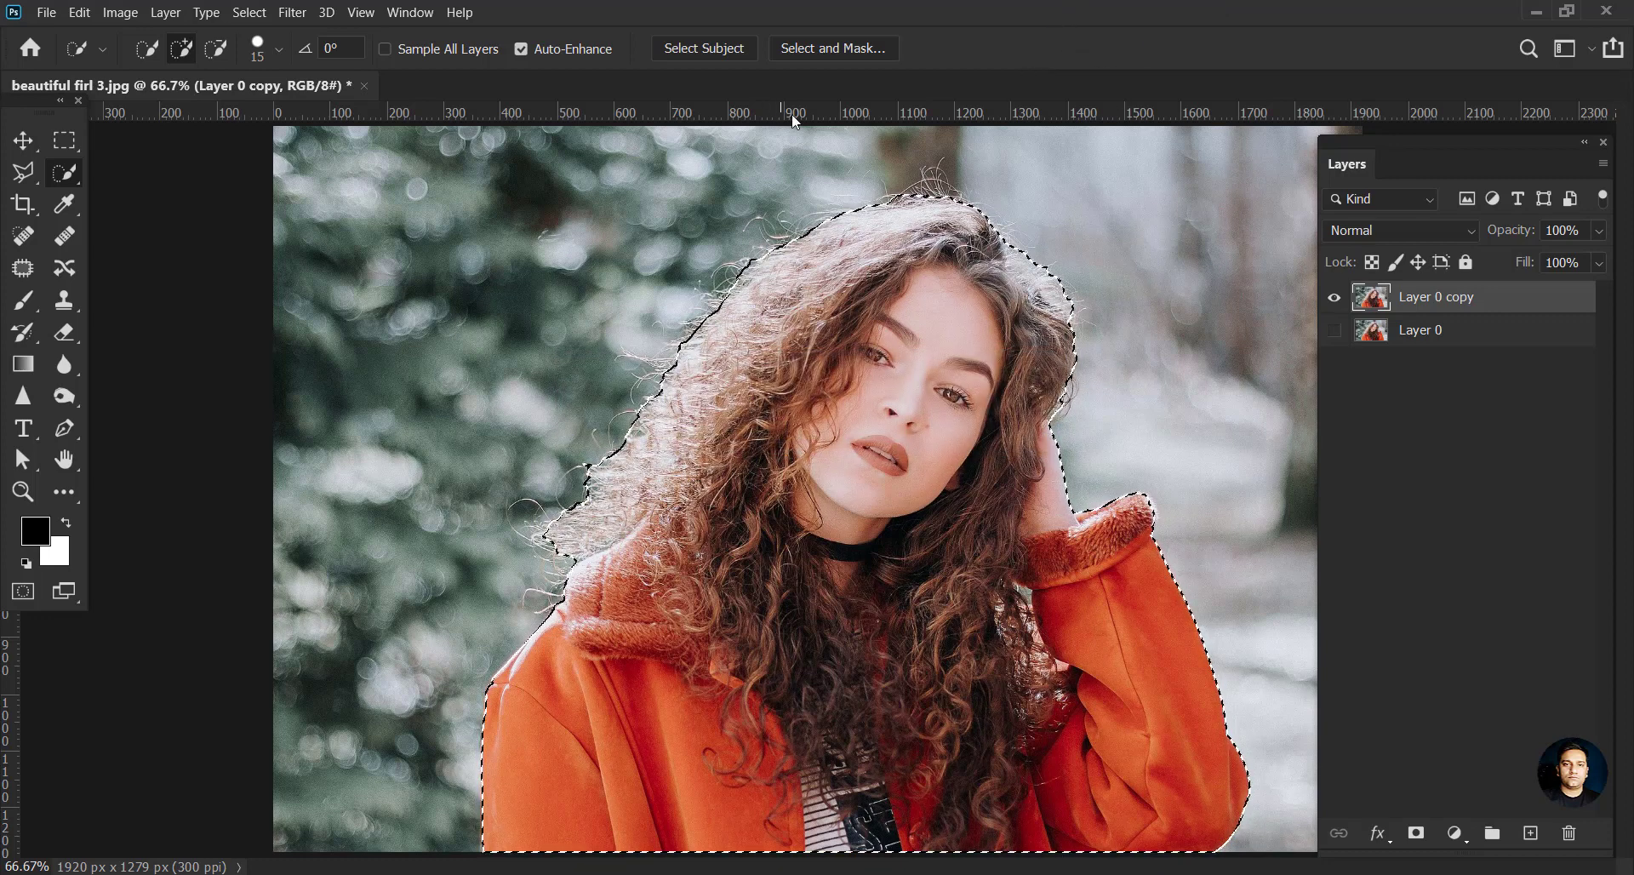
click(827, 48)
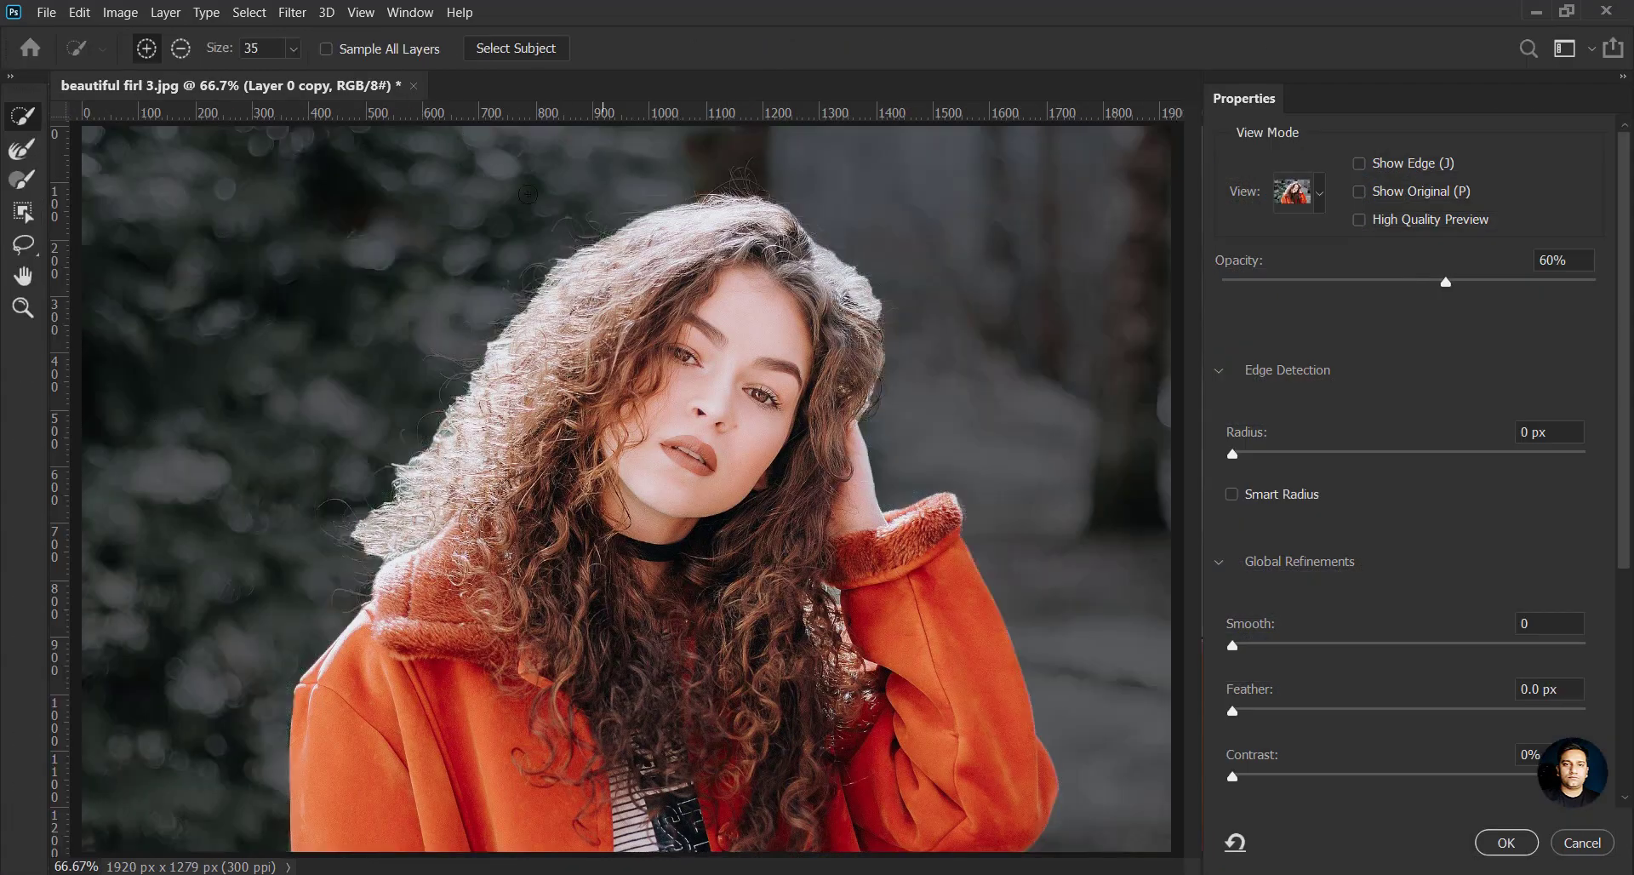
Brush the top, left side and upper-right hair curls with the Refine Edge Brush.
click(24, 148)
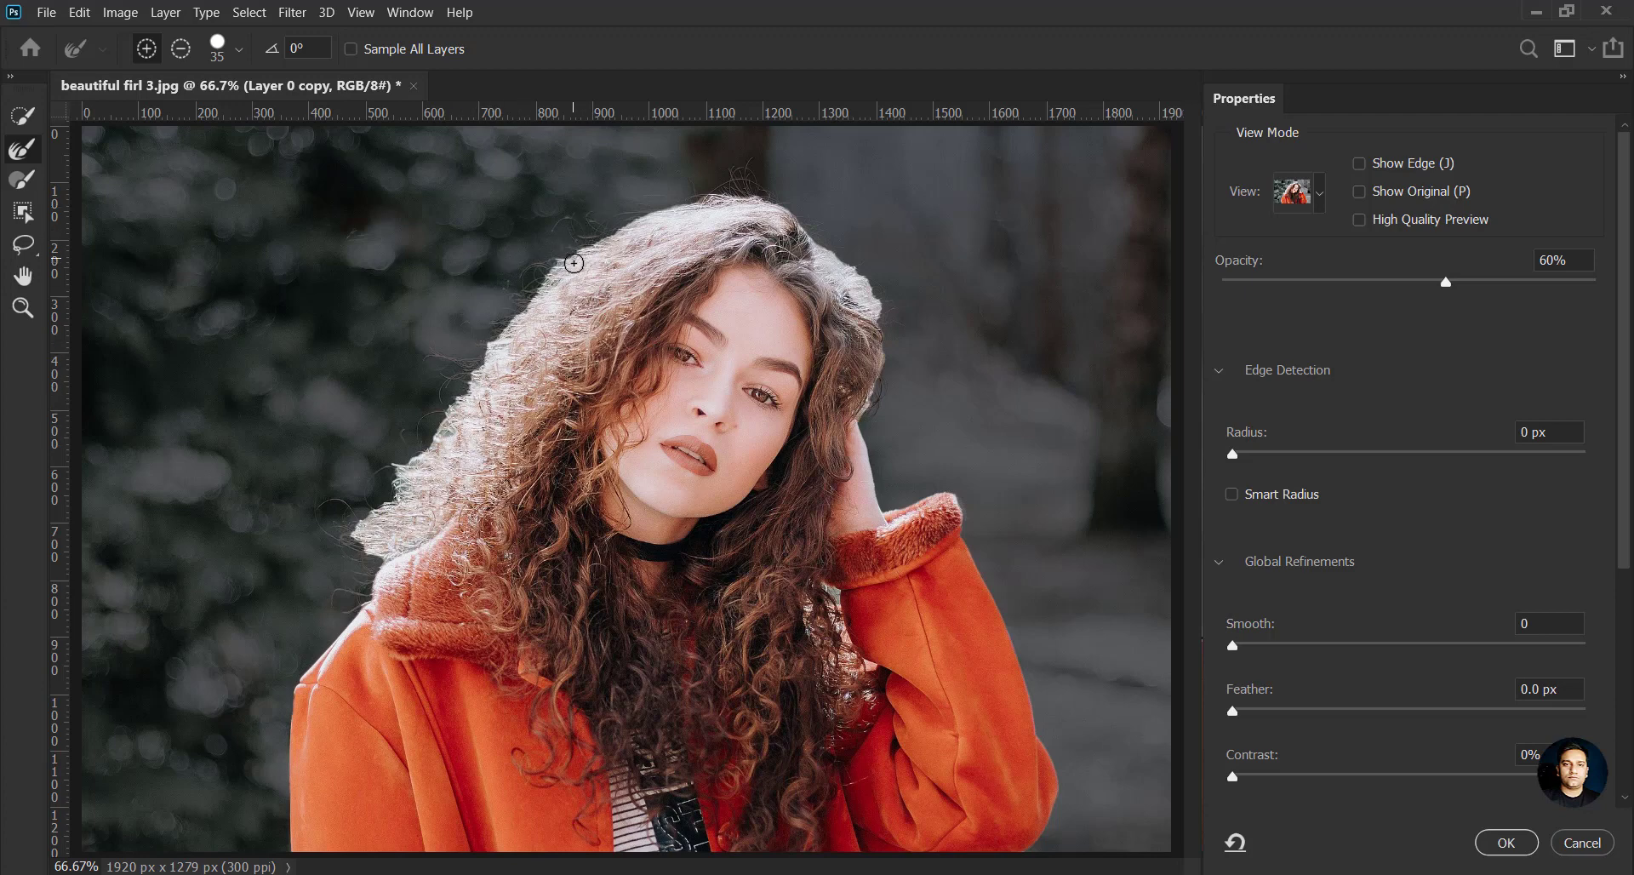
mouse_move(563, 218)
mouse_down()
mouse_move(662, 212)
mouse_move(730, 182)
mouse_move(815, 228)
mouse_move(841, 264)
mouse_up()
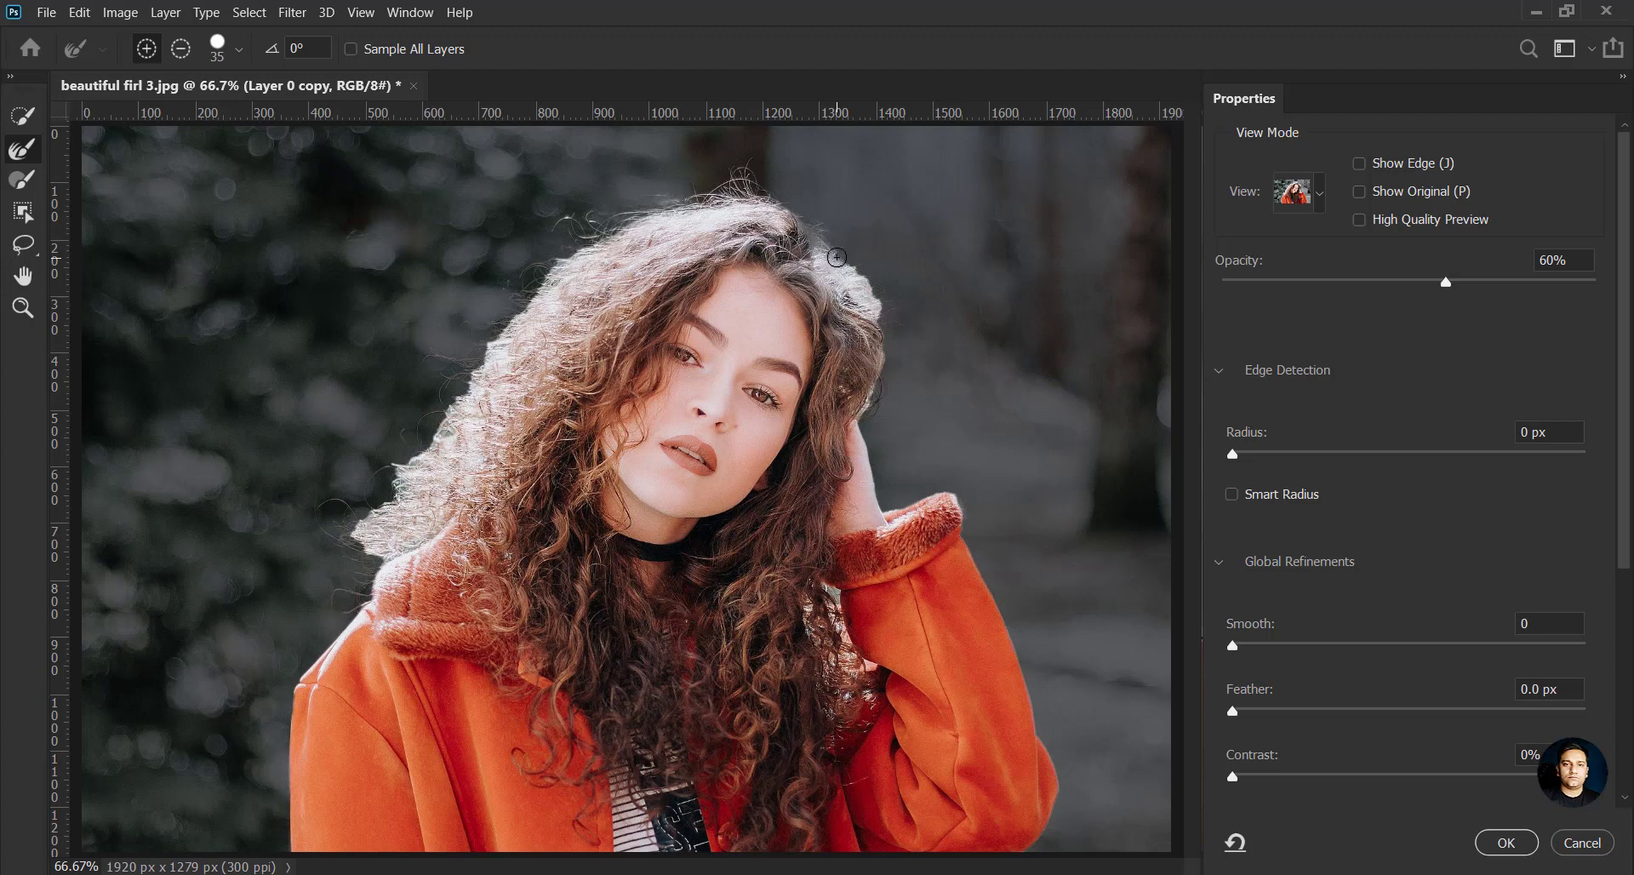
mouse_move(578, 244)
mouse_down()
mouse_move(451, 357)
mouse_move(463, 373)
mouse_move(421, 449)
mouse_move(405, 446)
mouse_move(357, 515)
mouse_move(336, 508)
mouse_move(371, 595)
mouse_move(328, 606)
mouse_up()
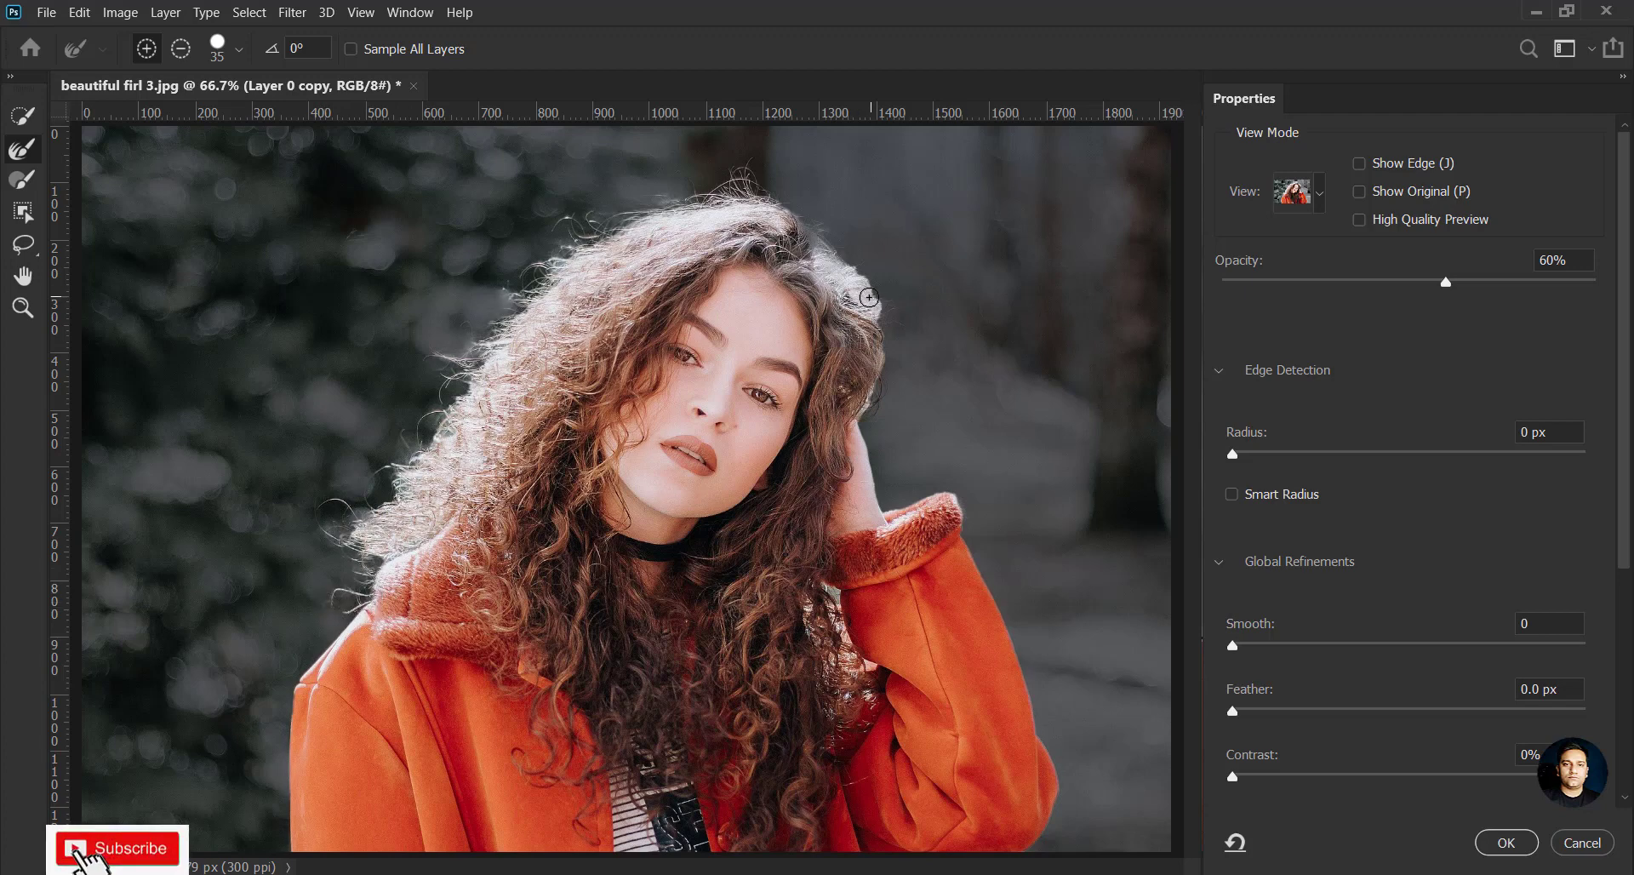
mouse_move(822, 251)
mouse_down()
mouse_move(879, 294)
mouse_move(865, 427)
mouse_move(886, 370)
mouse_up()
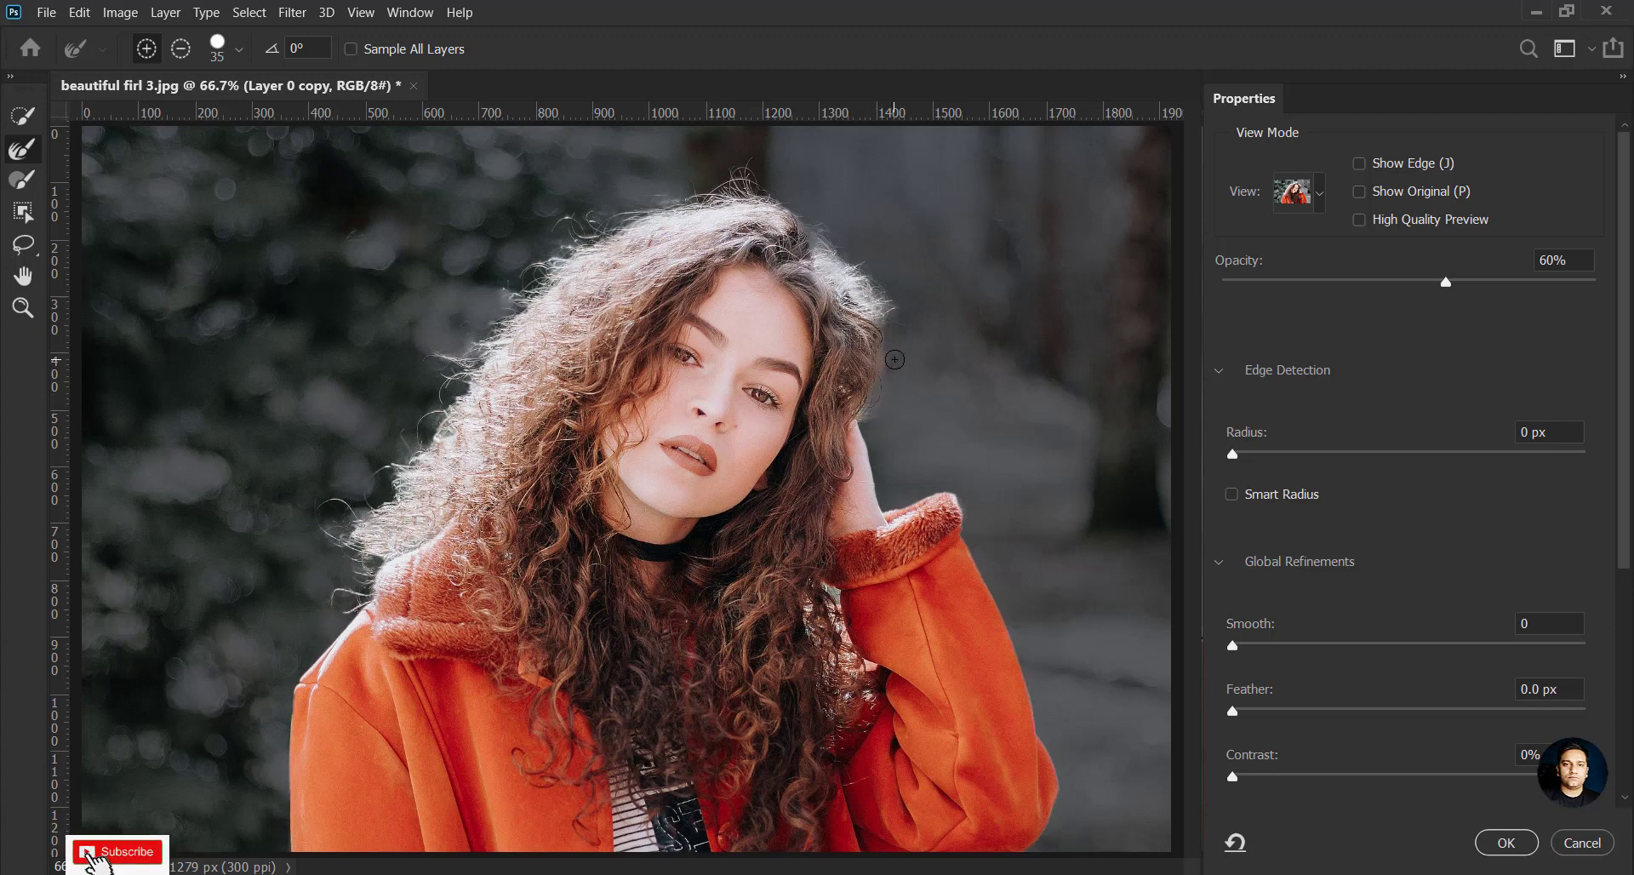
mouse_move(624, 221)
mouse_down()
mouse_move(699, 199)
mouse_move(724, 216)
mouse_up()
Turn on Smart Radius and set the edge detection radius to 5 px.
click(1232, 494)
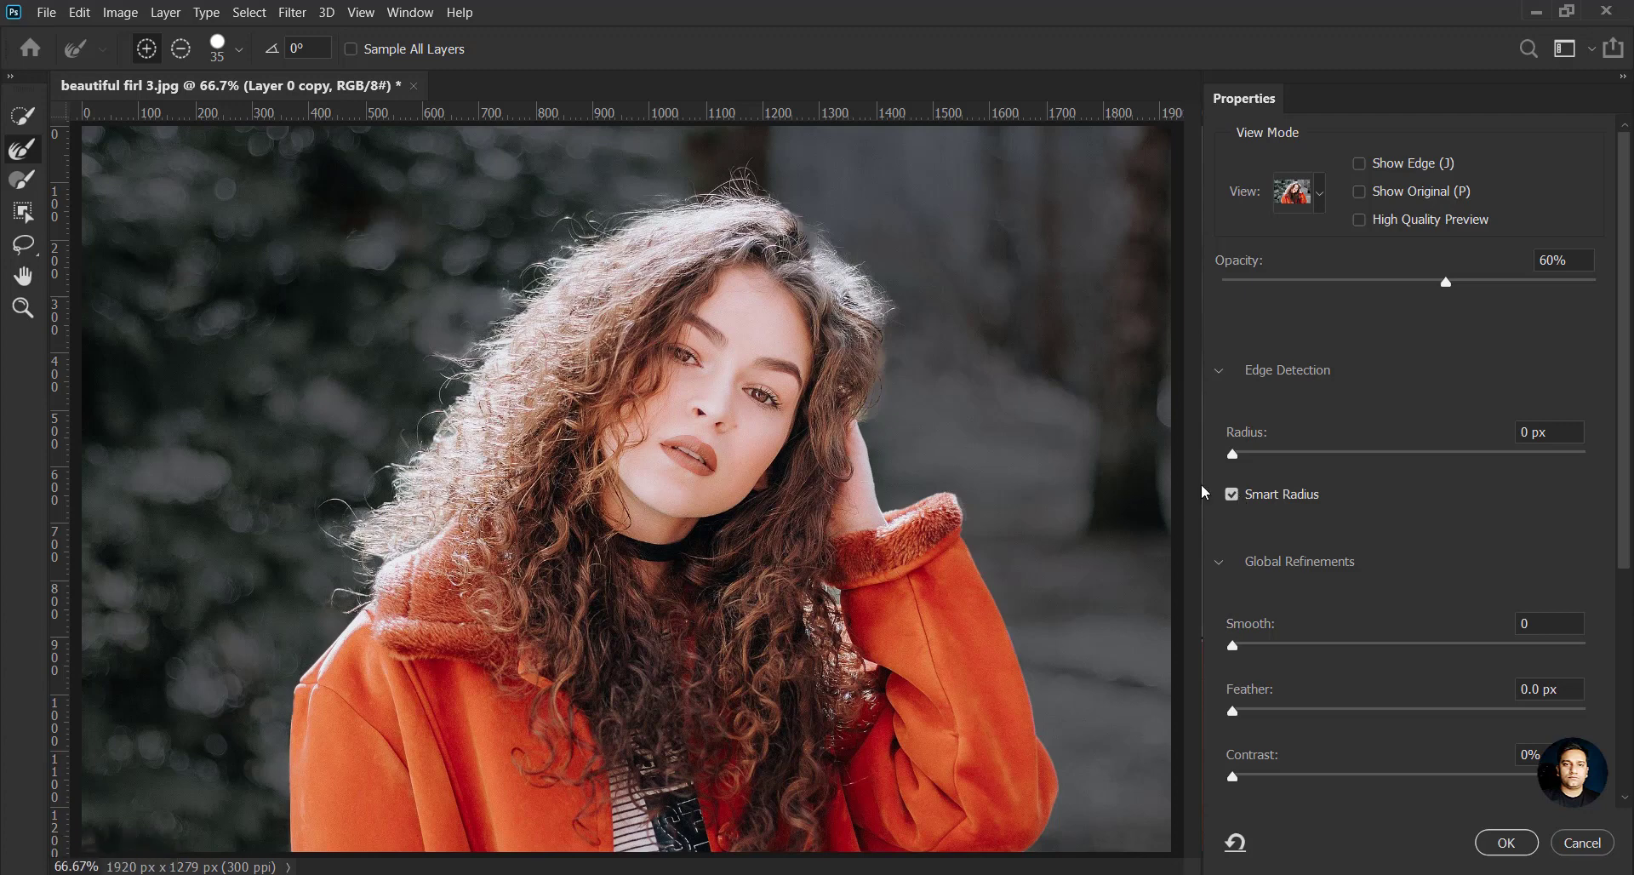
drag(1232, 454, 1268, 456)
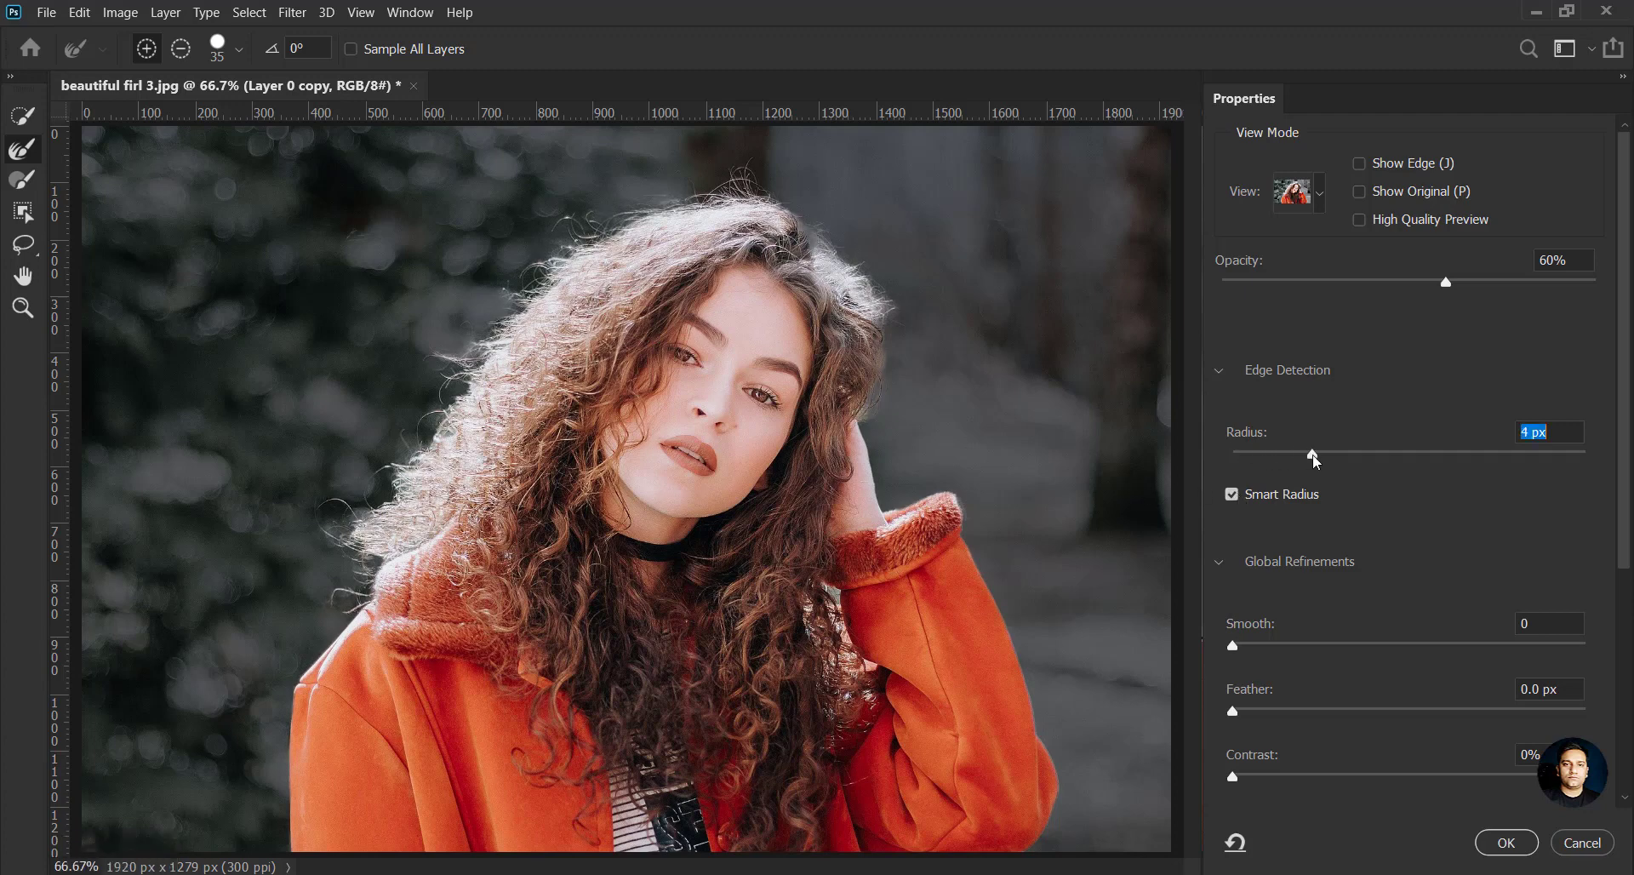
drag(1315, 460, 1324, 457)
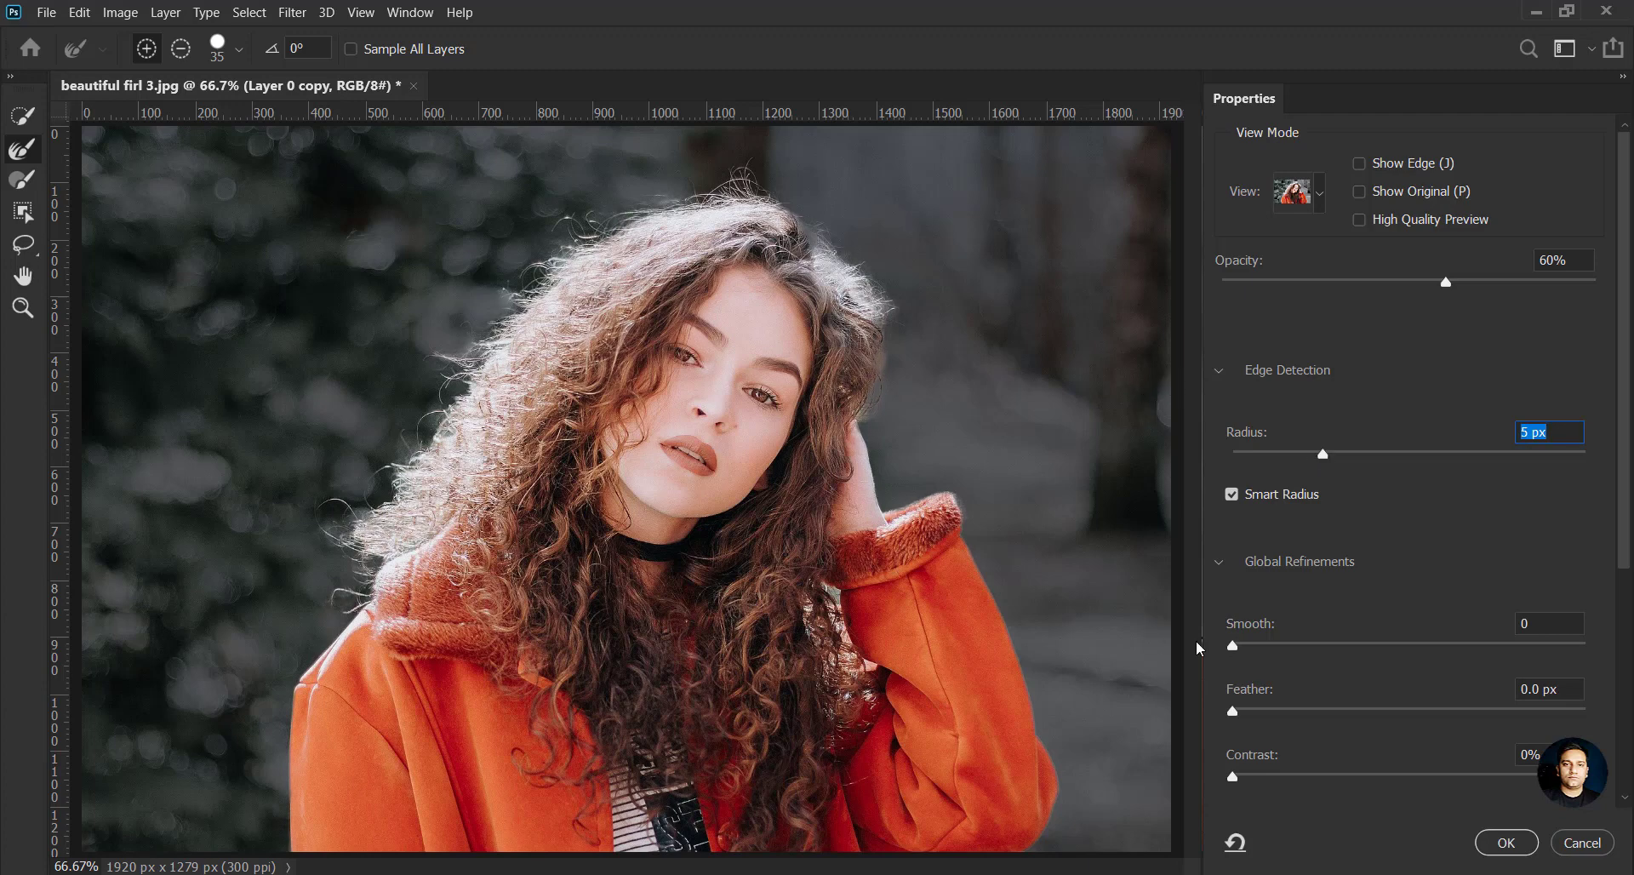
Enable Decontaminate Colors at 43% and apply the refined selection.
scroll(1413, 477, down, 3)
scroll(1412, 477, down, 3)
scroll(1619, 749, down, 2)
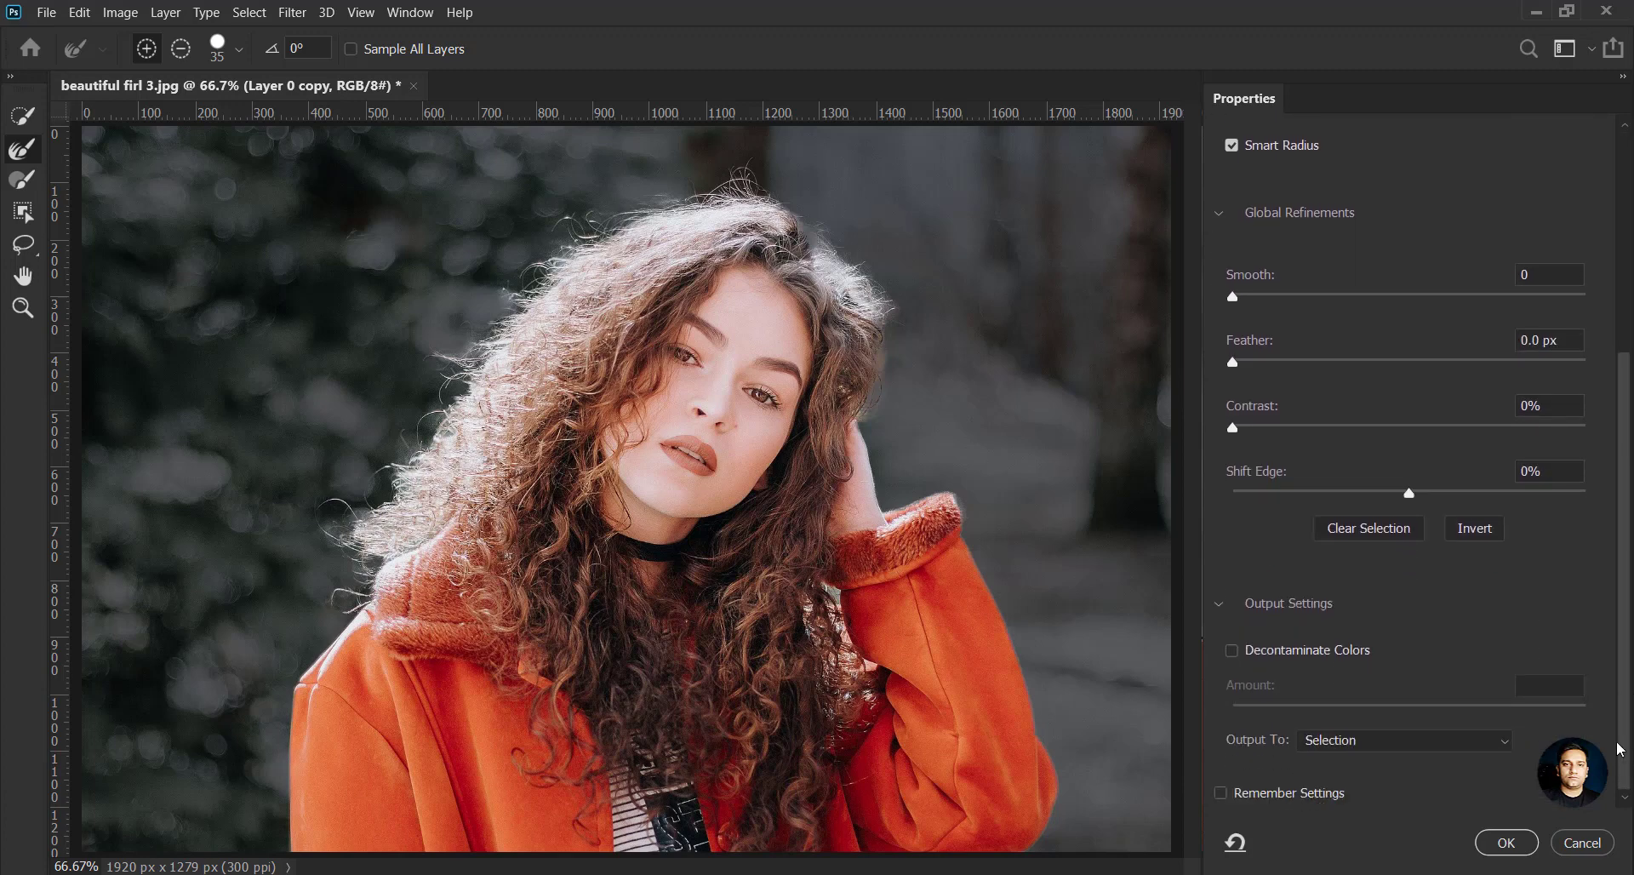
click(1232, 650)
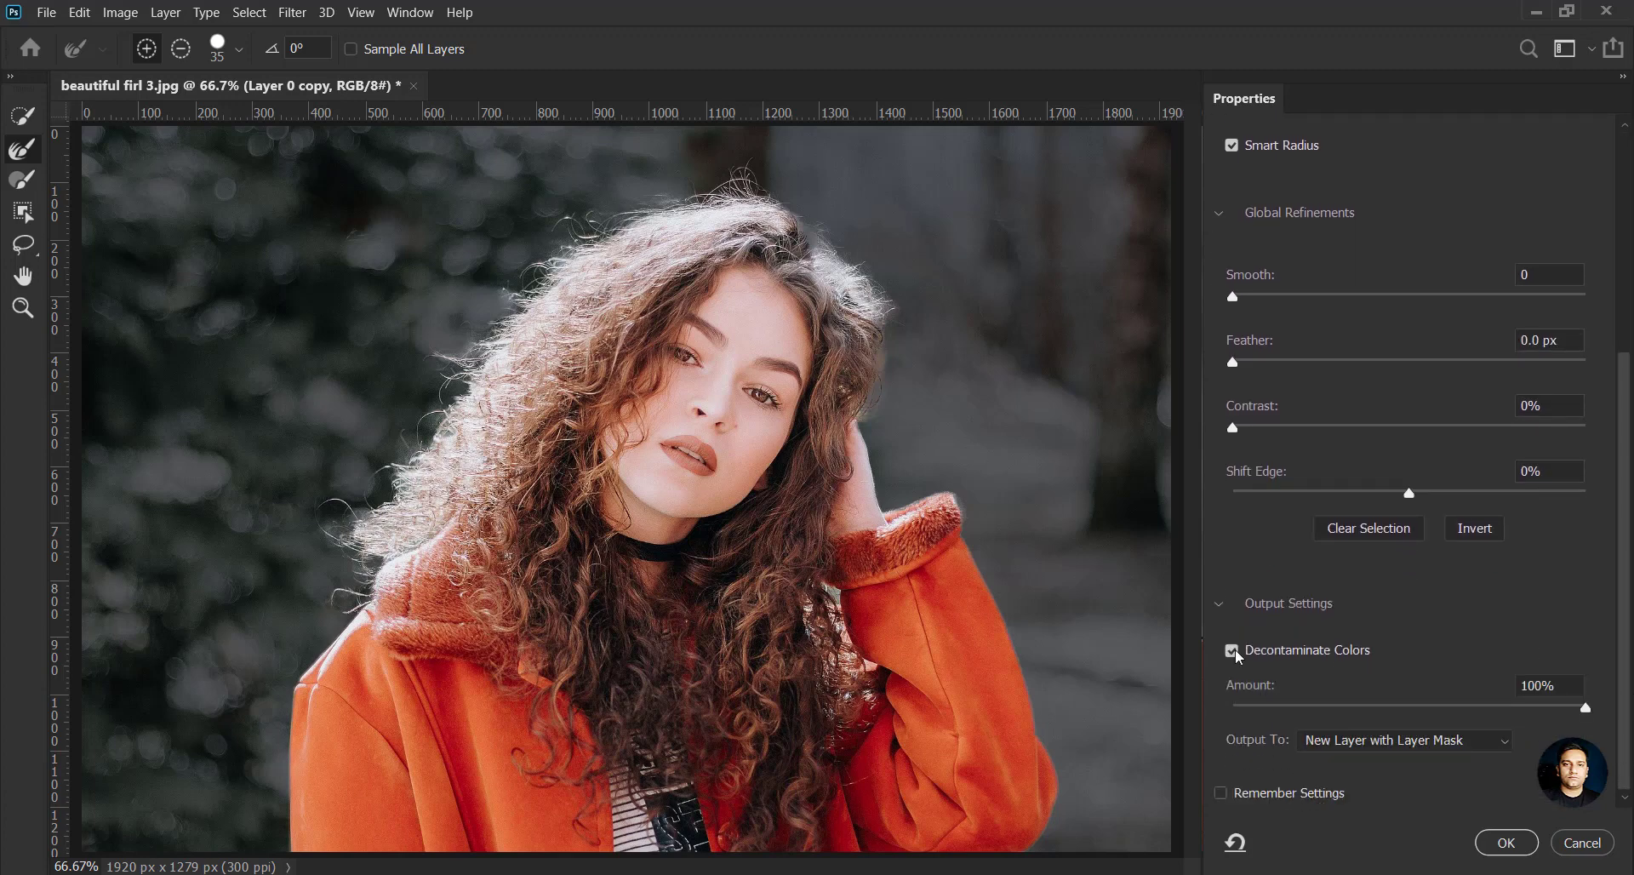
drag(1585, 708, 1544, 708)
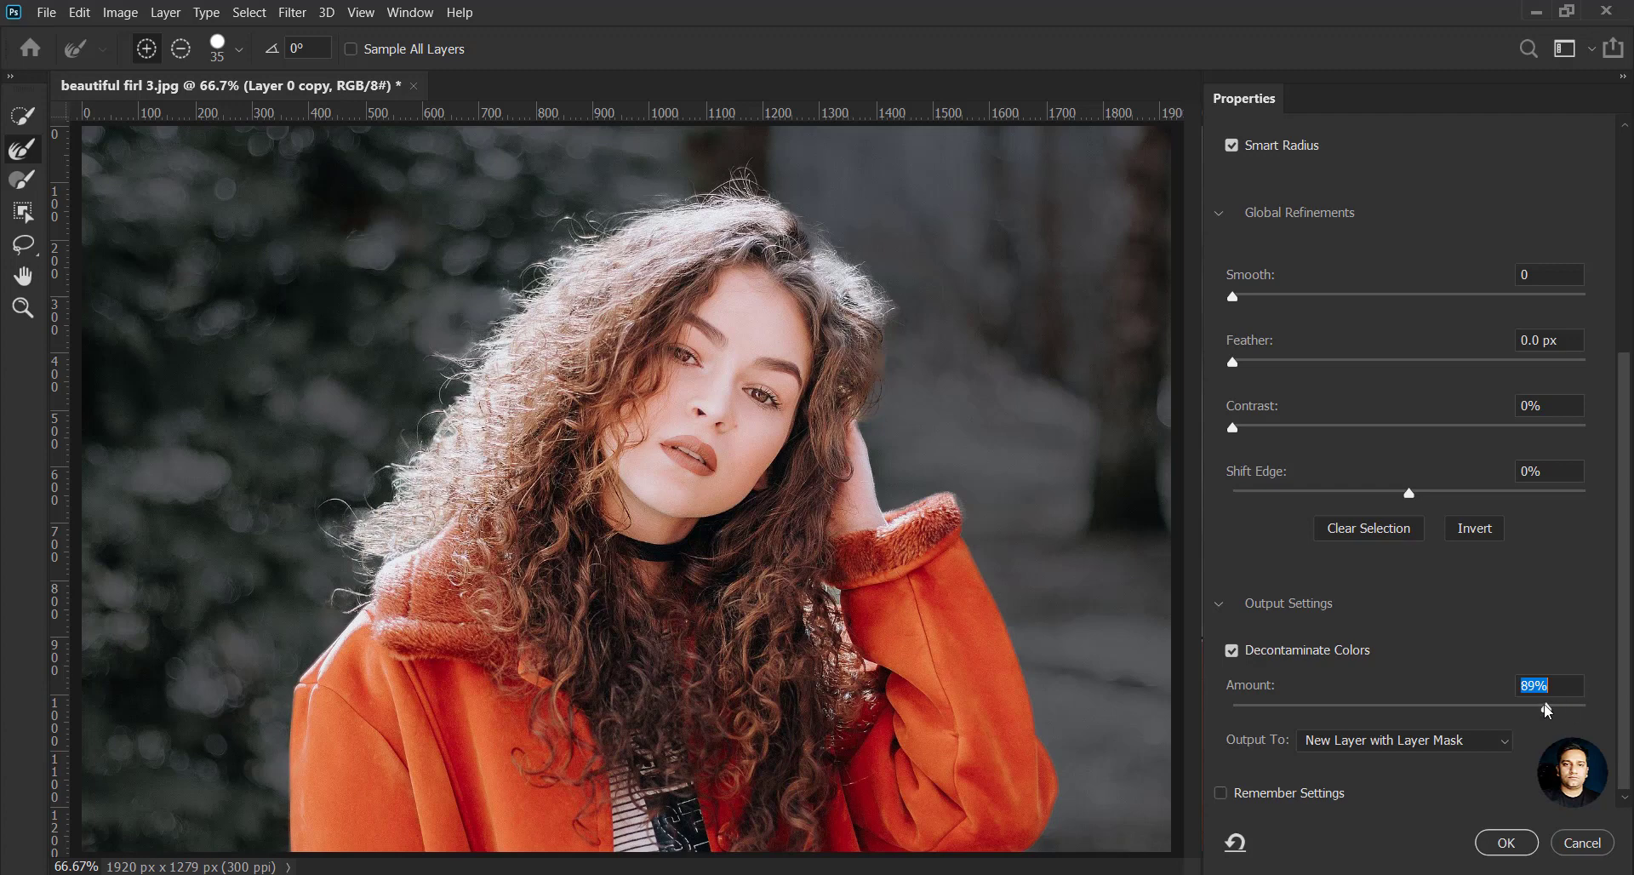
drag(1421, 710, 1383, 712)
click(1507, 842)
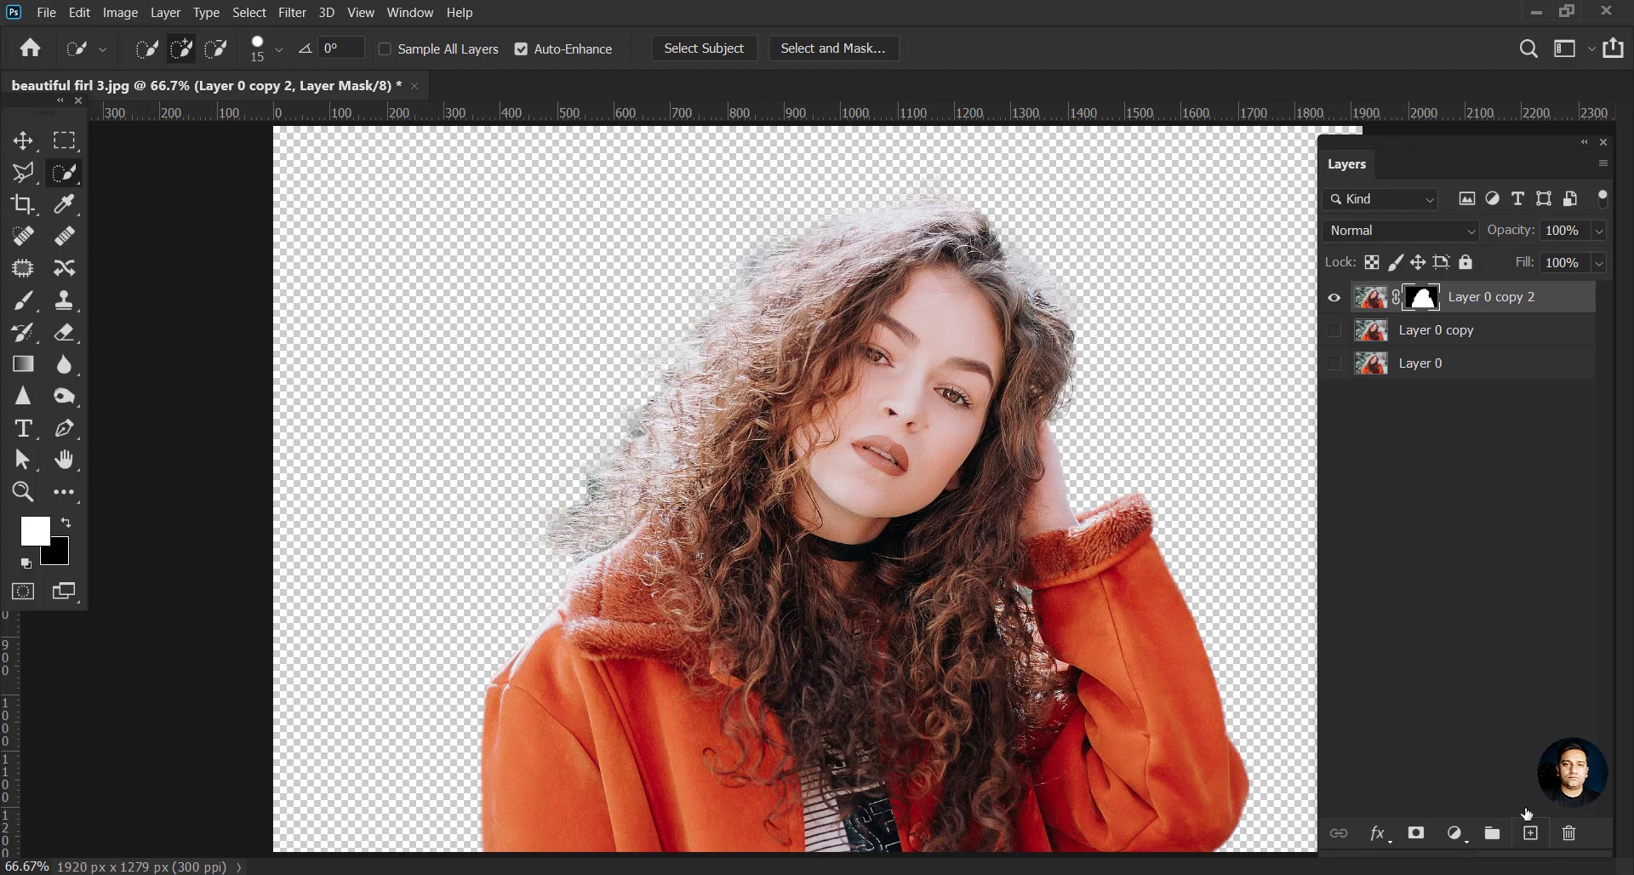
Add a Solid Color fill above Layer 0 copy, sampling the jacket for orange-red #c54323.
click(1488, 339)
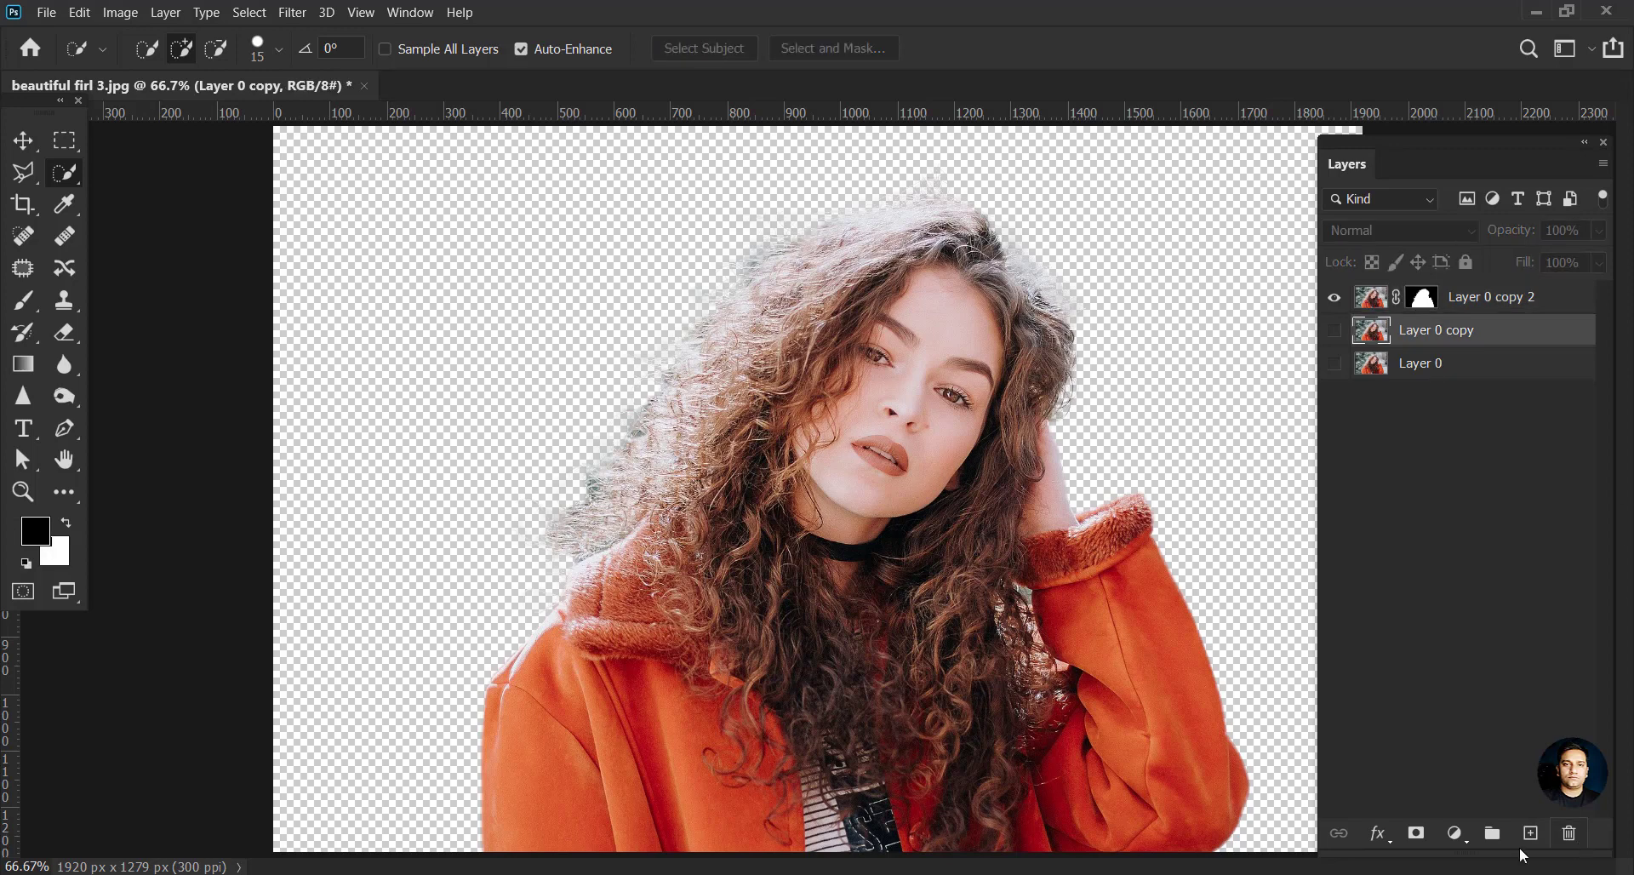
click(1457, 834)
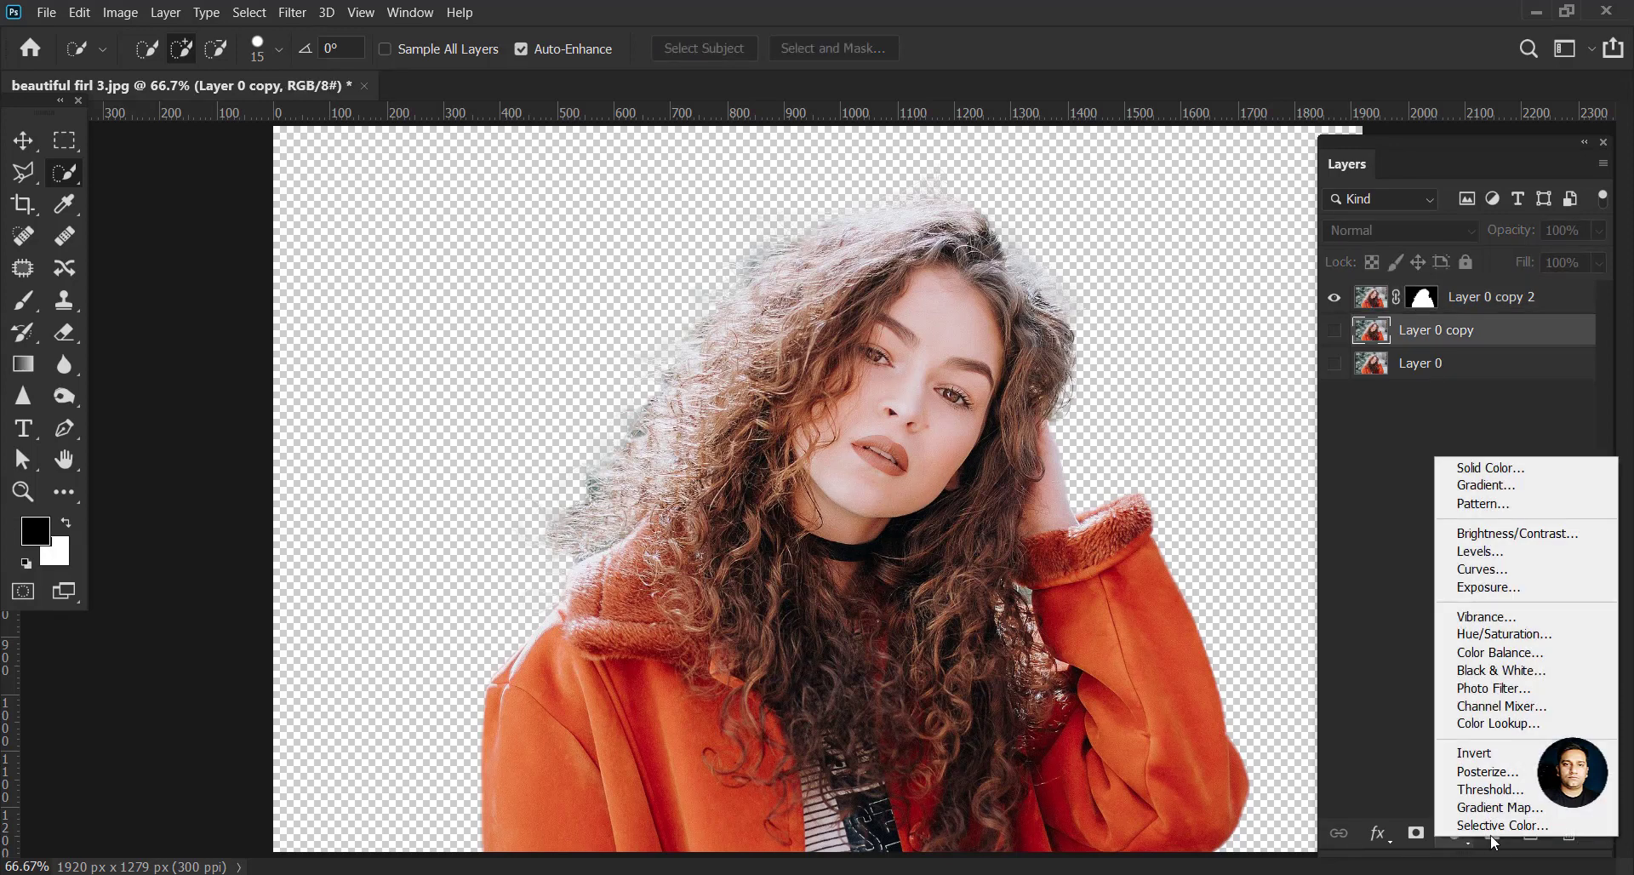
click(1512, 468)
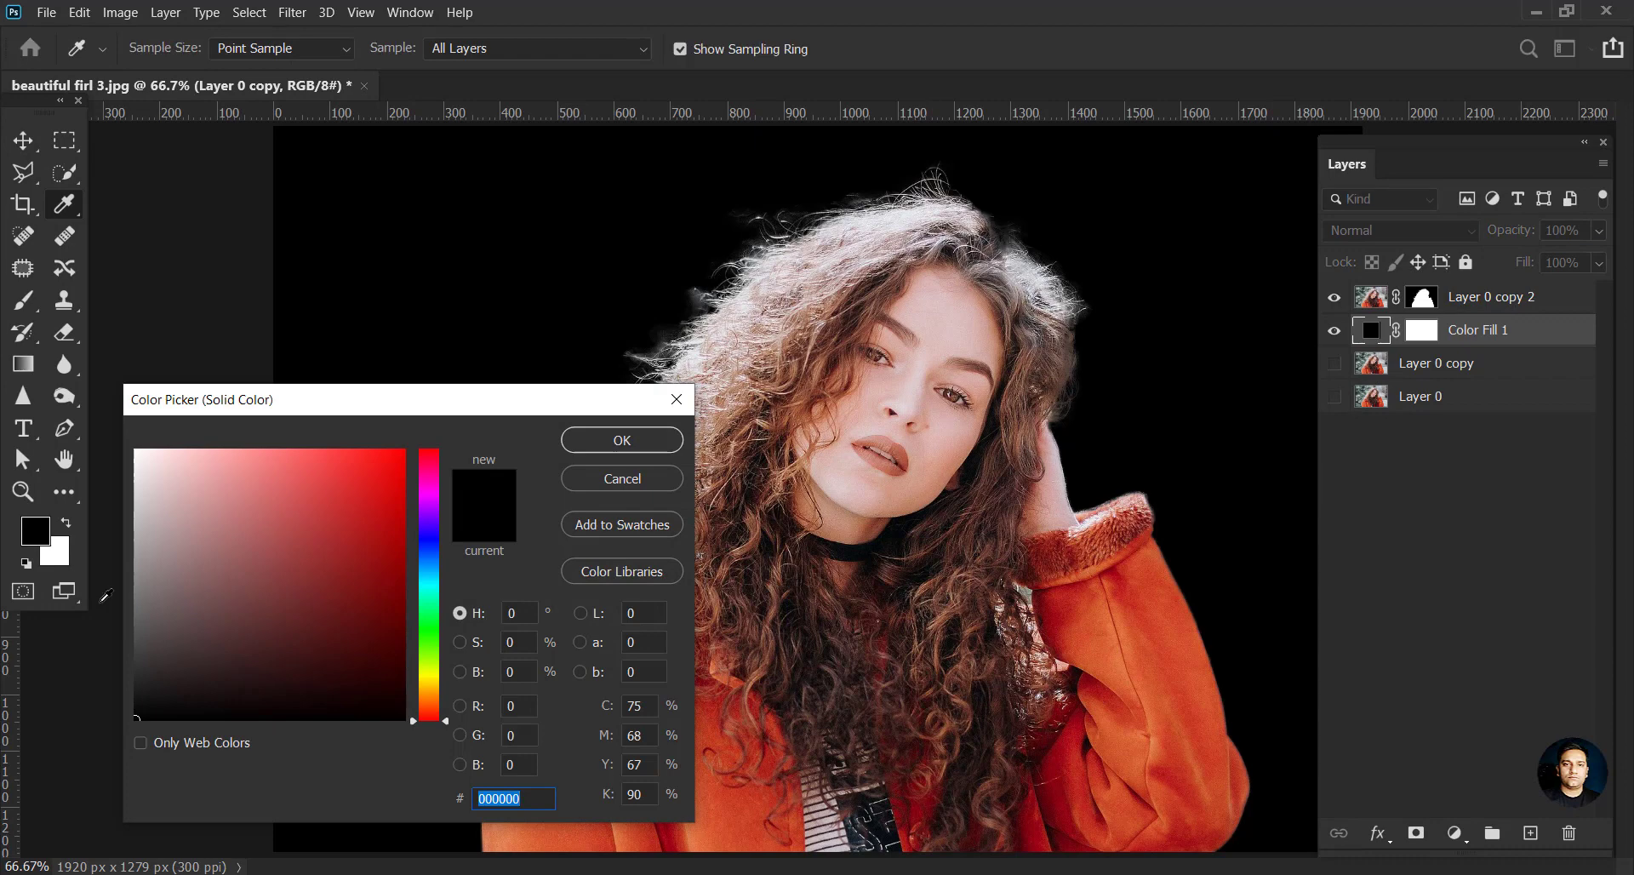
mouse_move(343, 496)
mouse_down()
mouse_move(388, 542)
mouse_move(396, 489)
mouse_up()
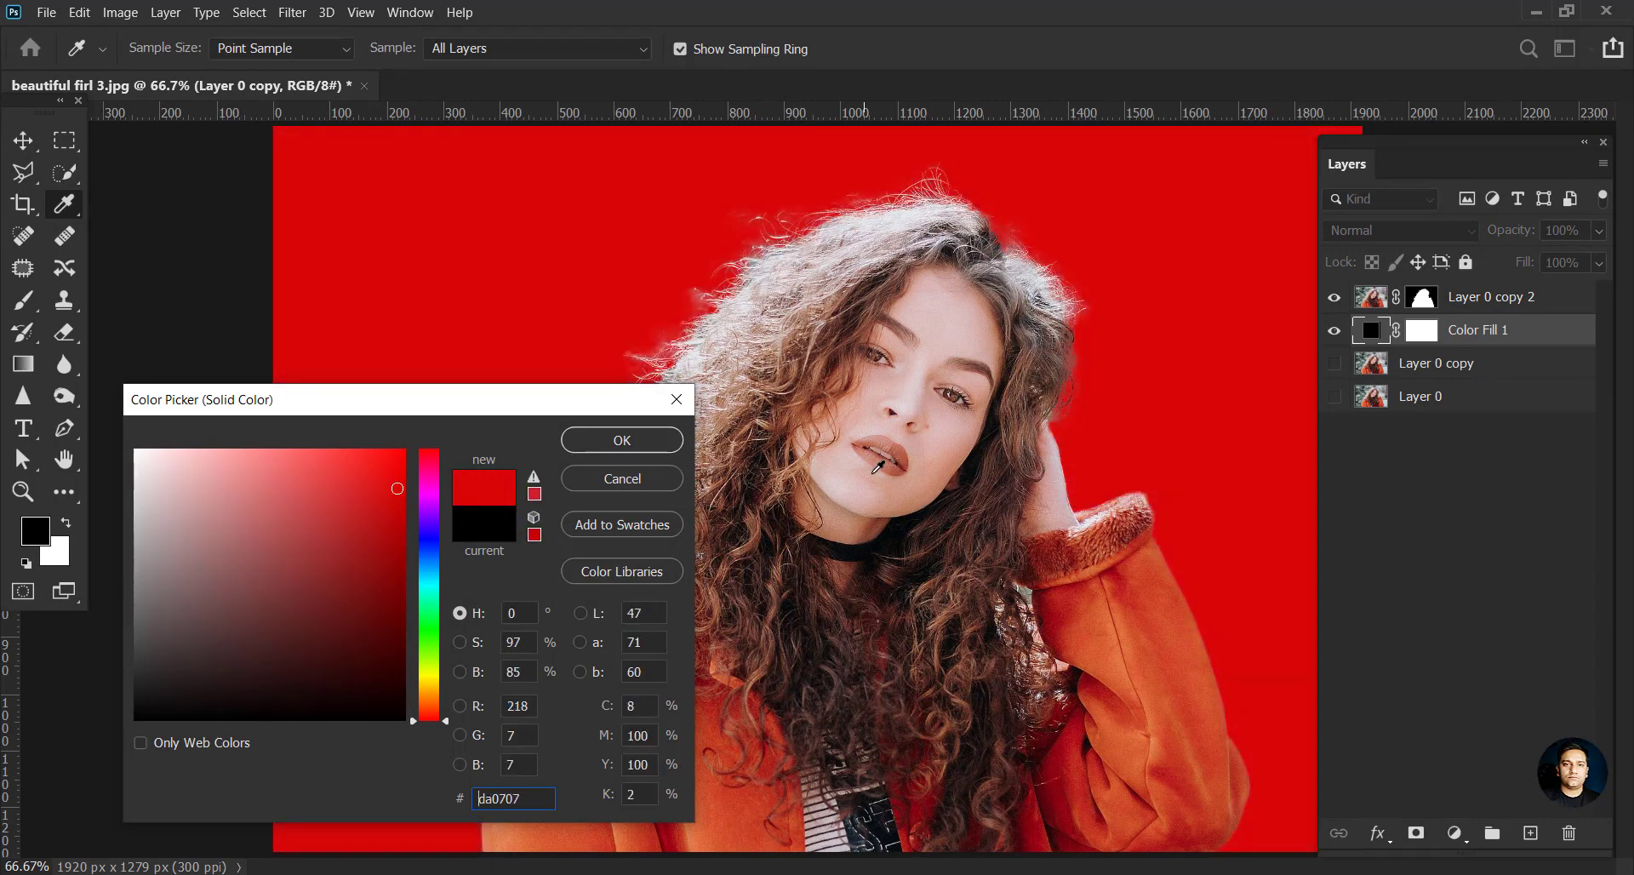
click(1160, 580)
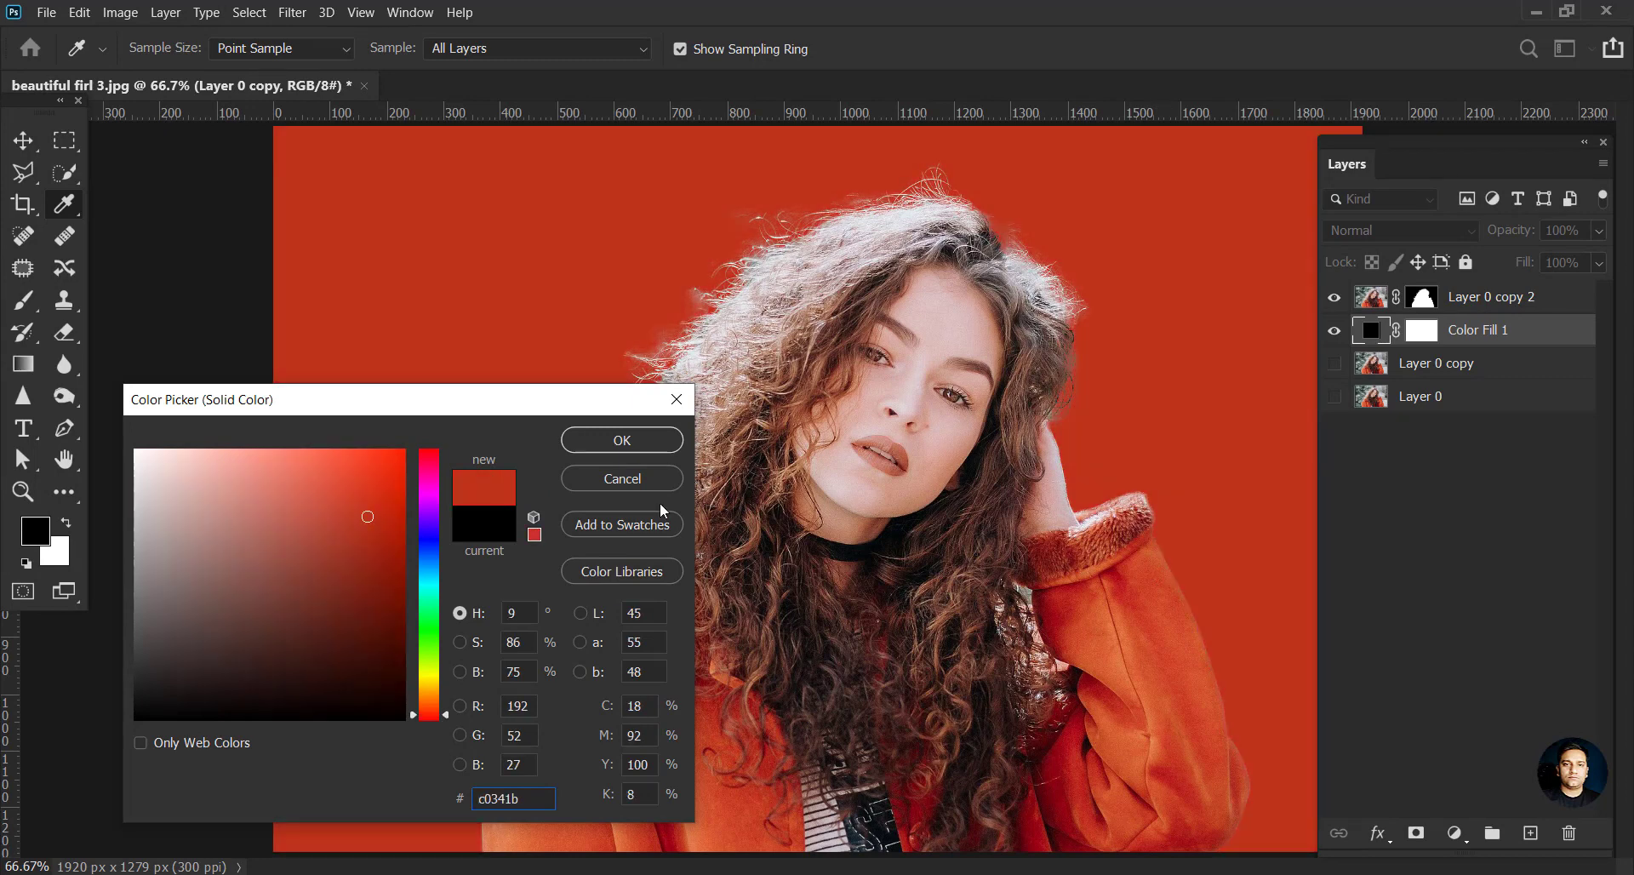
drag(381, 499, 388, 451)
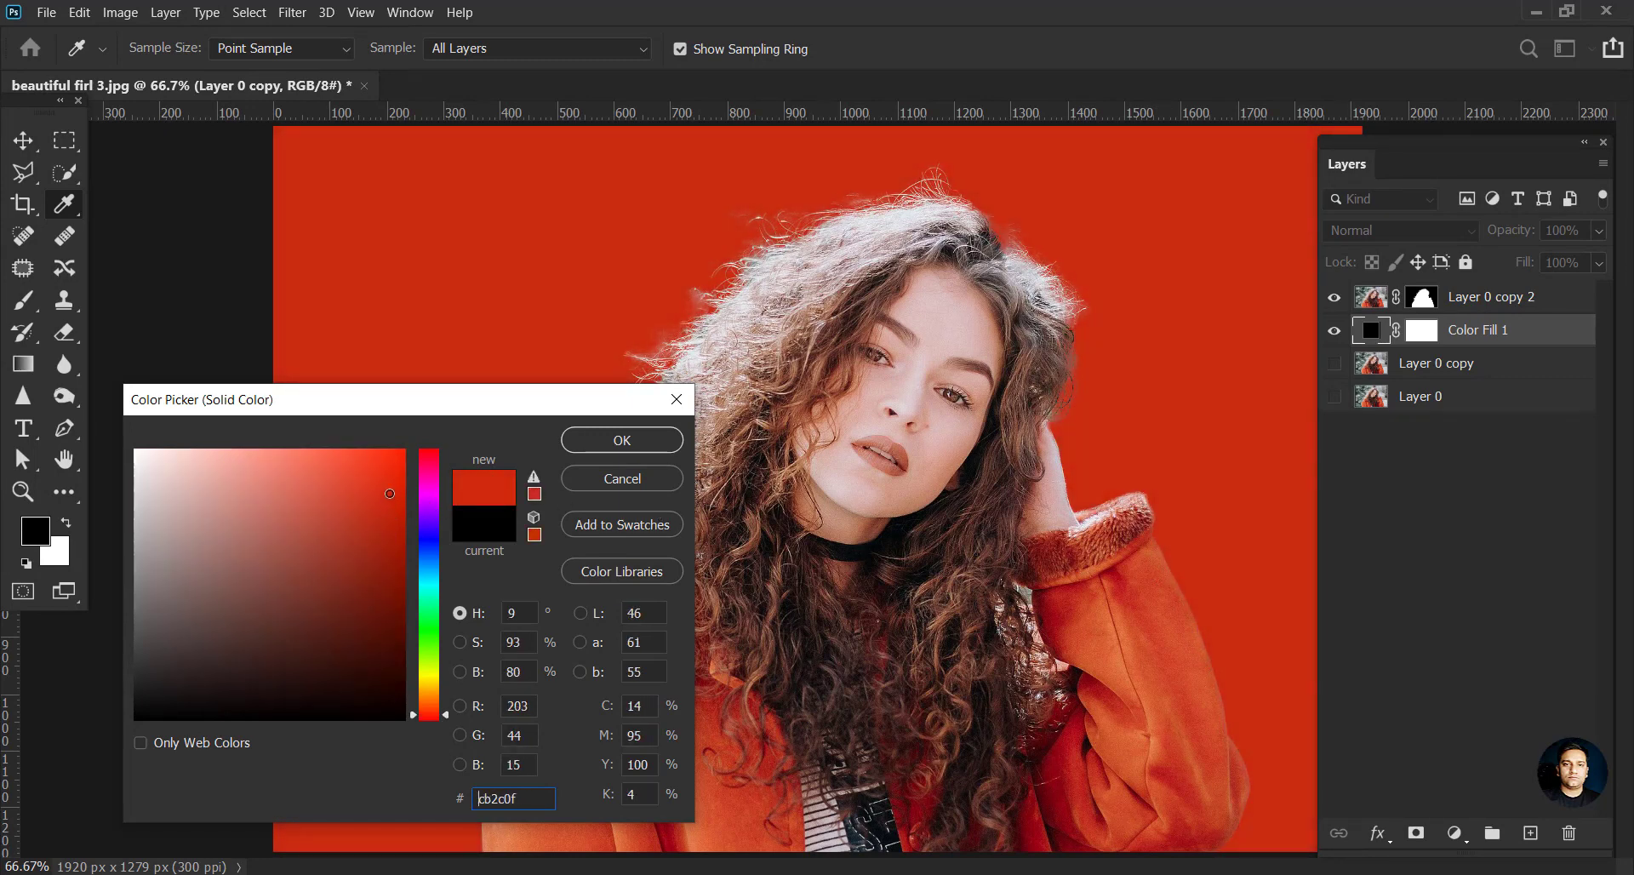
click(1104, 540)
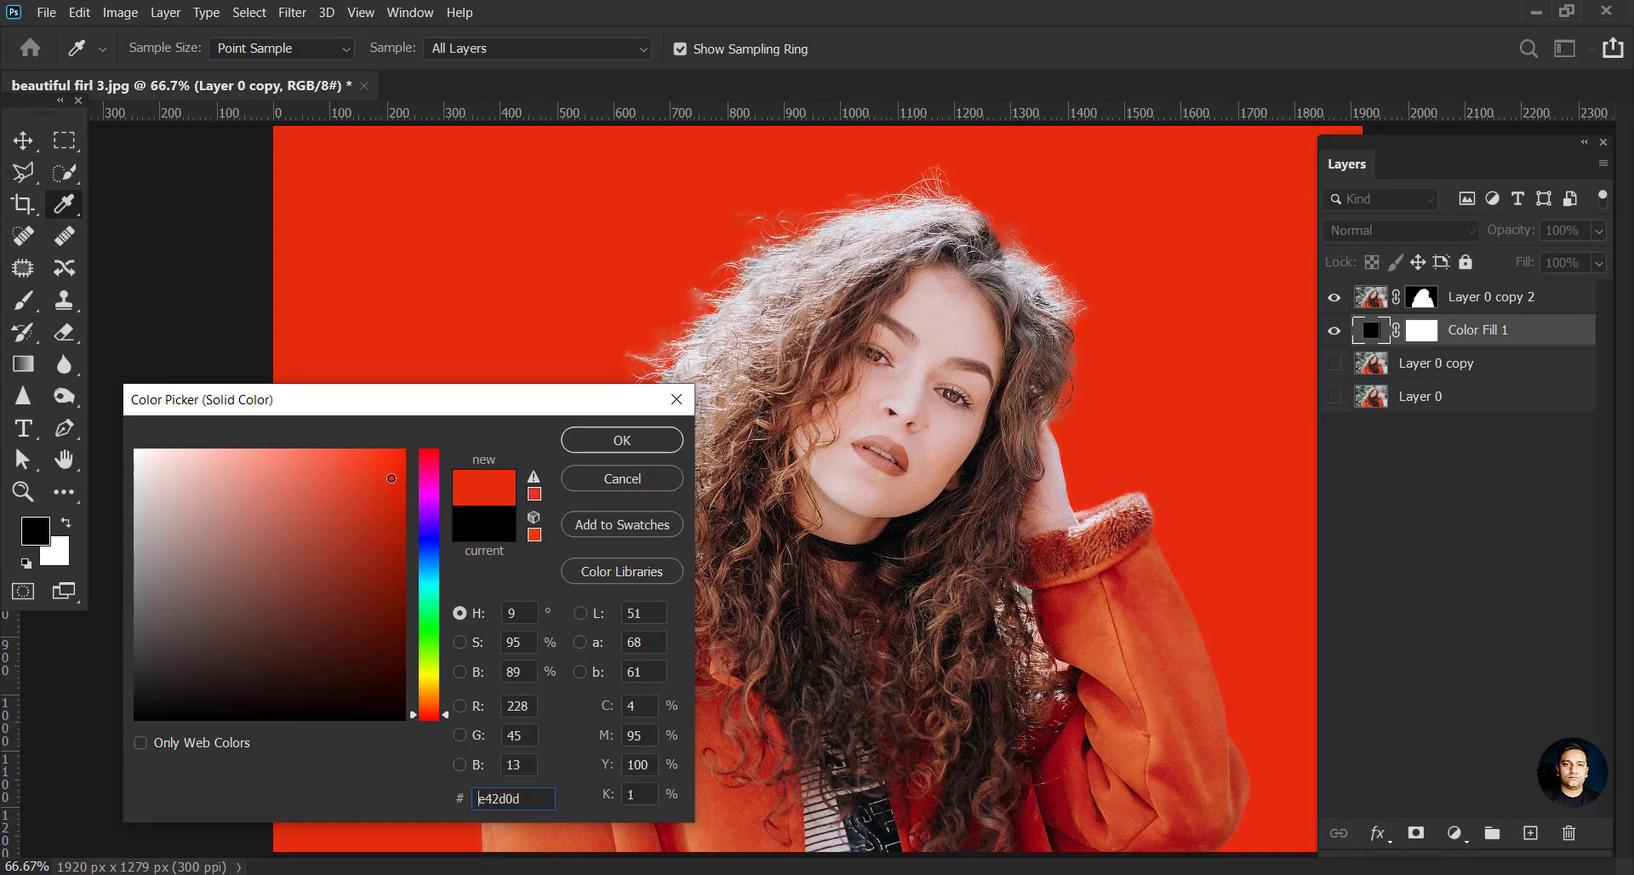
click(1092, 593)
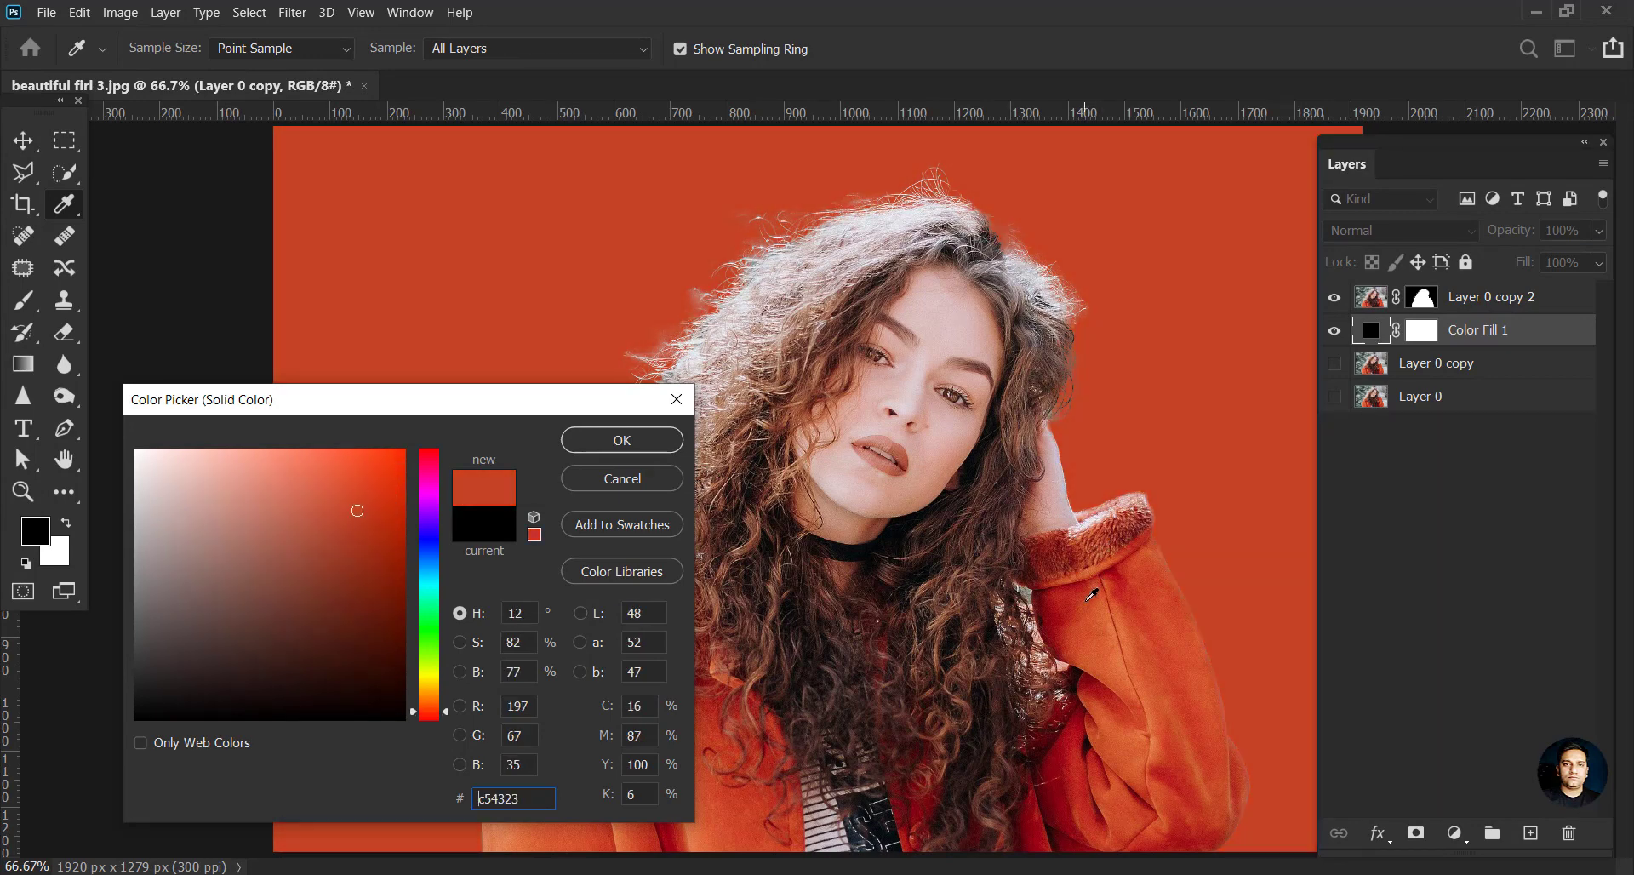
click(636, 447)
key(w)
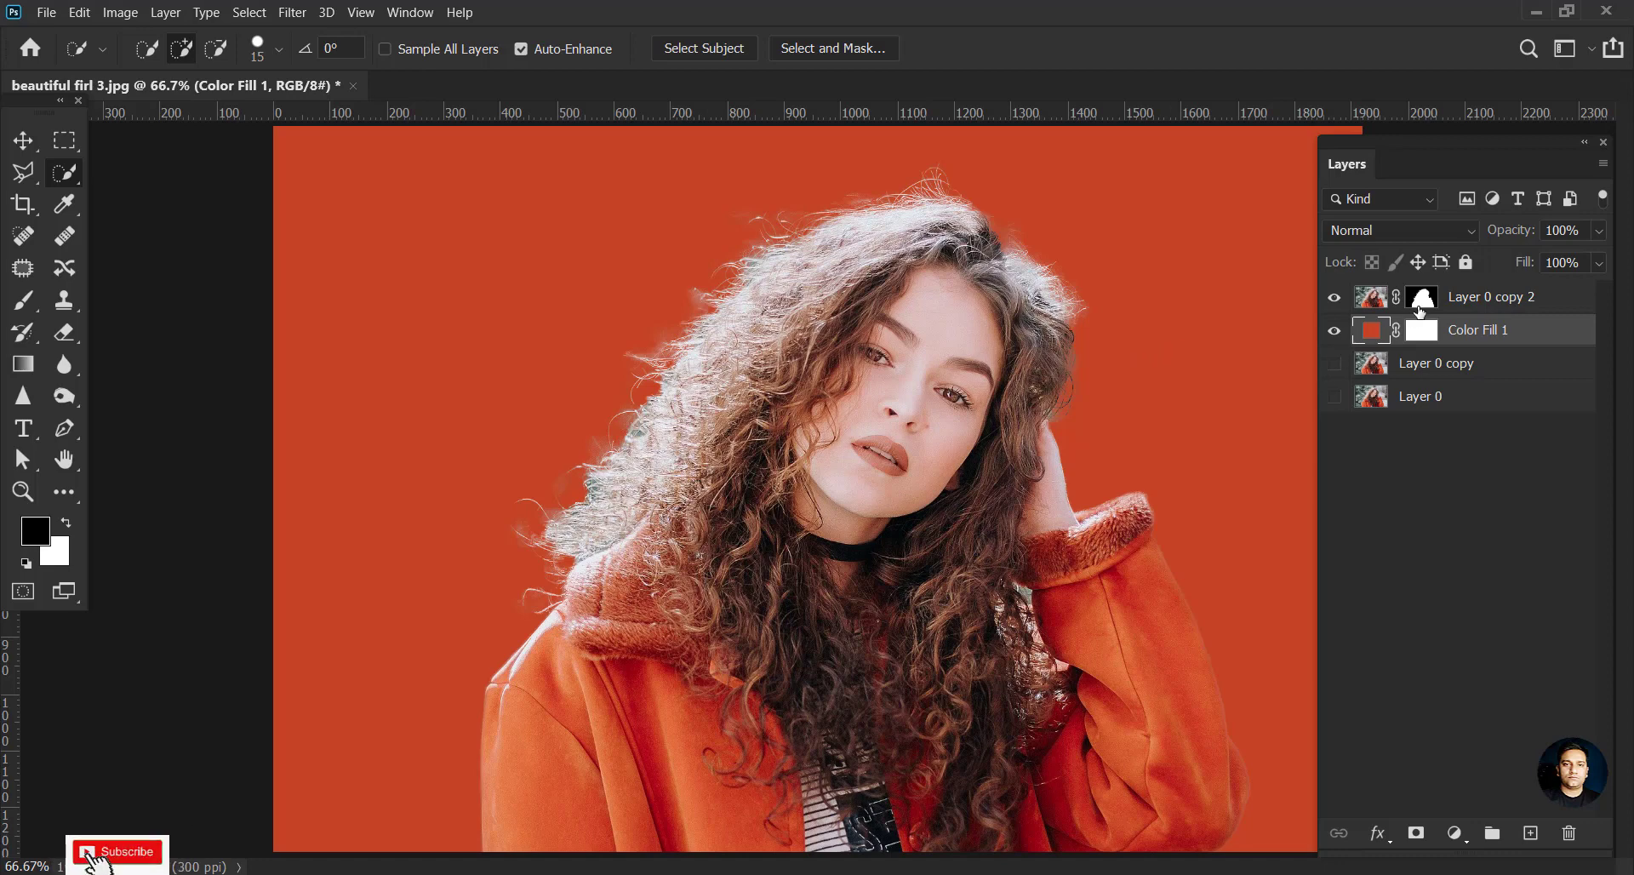
Reopen the Layer 0 copy 2 mask in Select and Mask, rebrush the top hair, output as new layer.
click(1423, 303)
double_click(1423, 300)
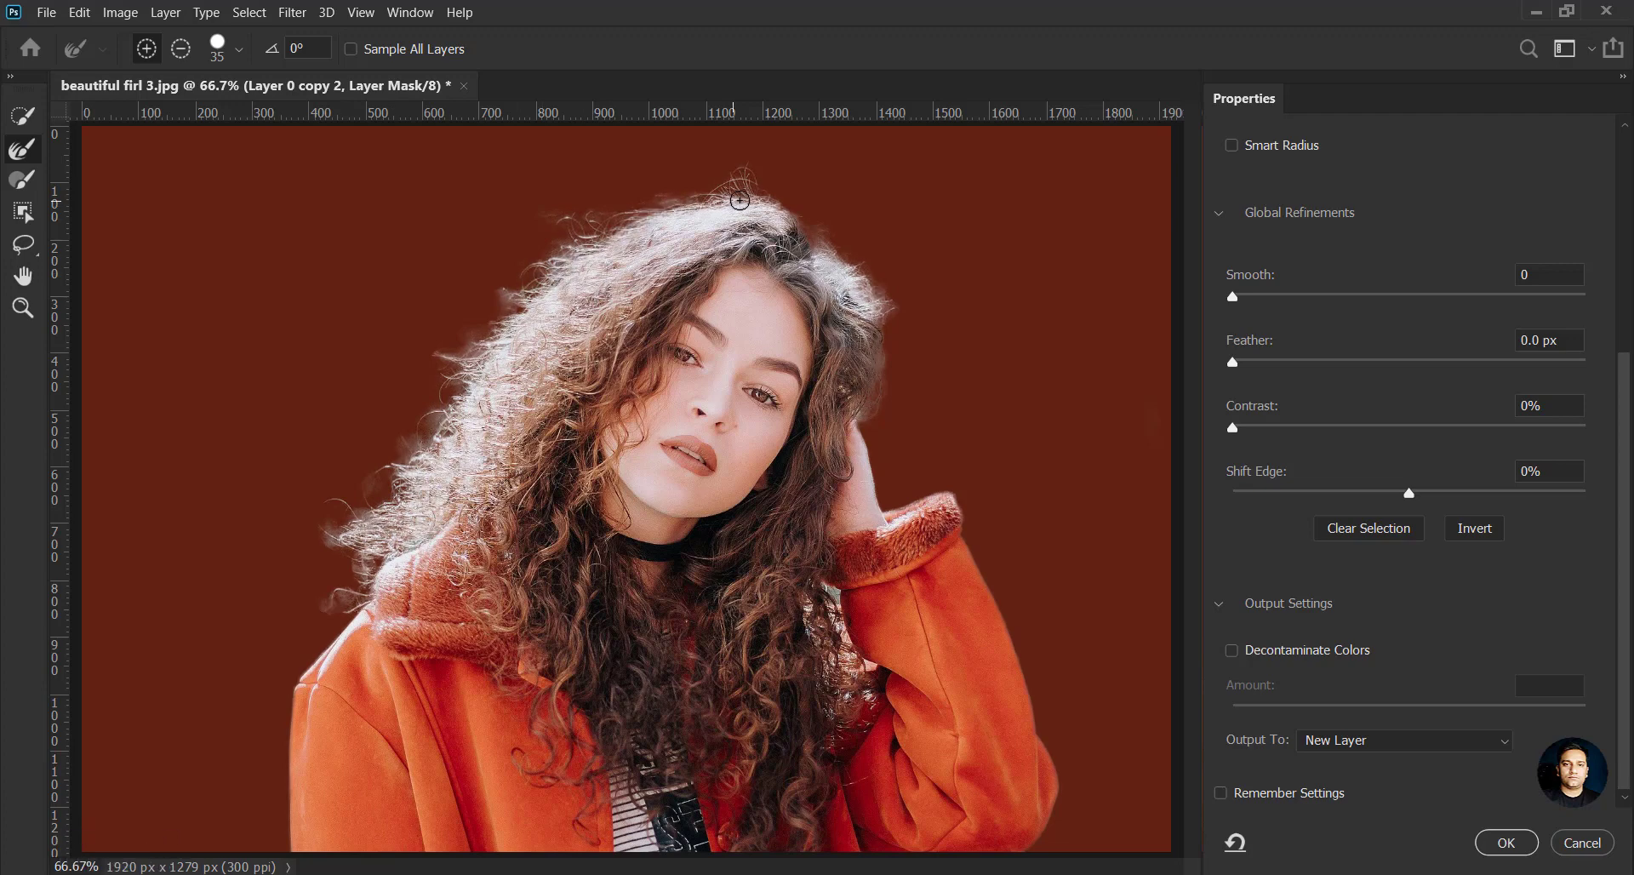
mouse_move(770, 198)
mouse_down()
mouse_move(811, 243)
mouse_move(861, 425)
mouse_up()
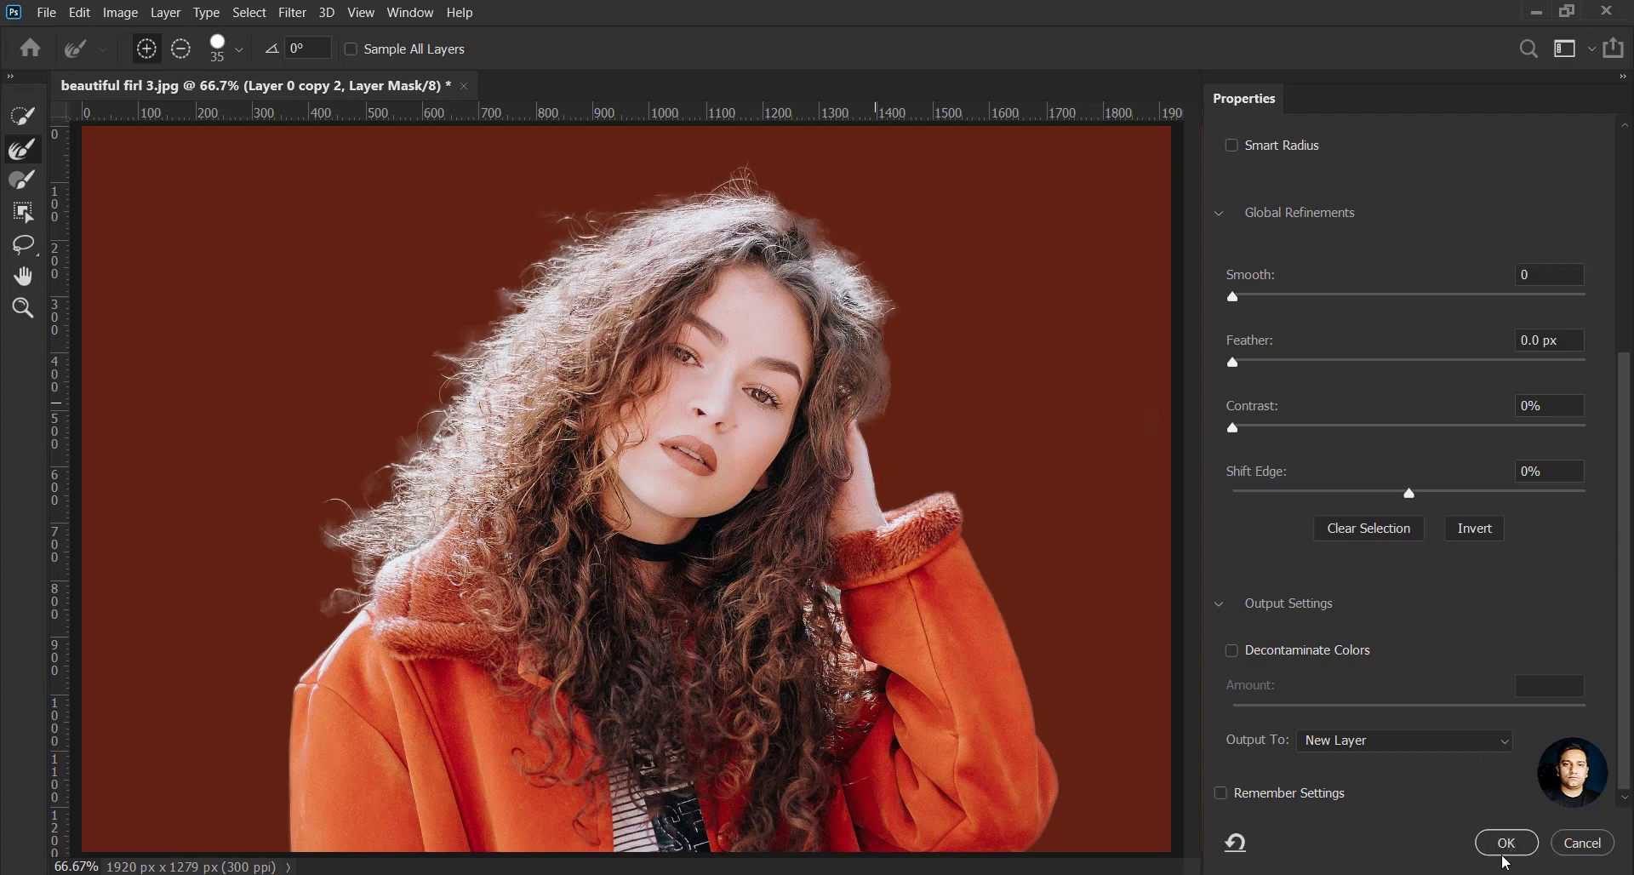
key(Return)
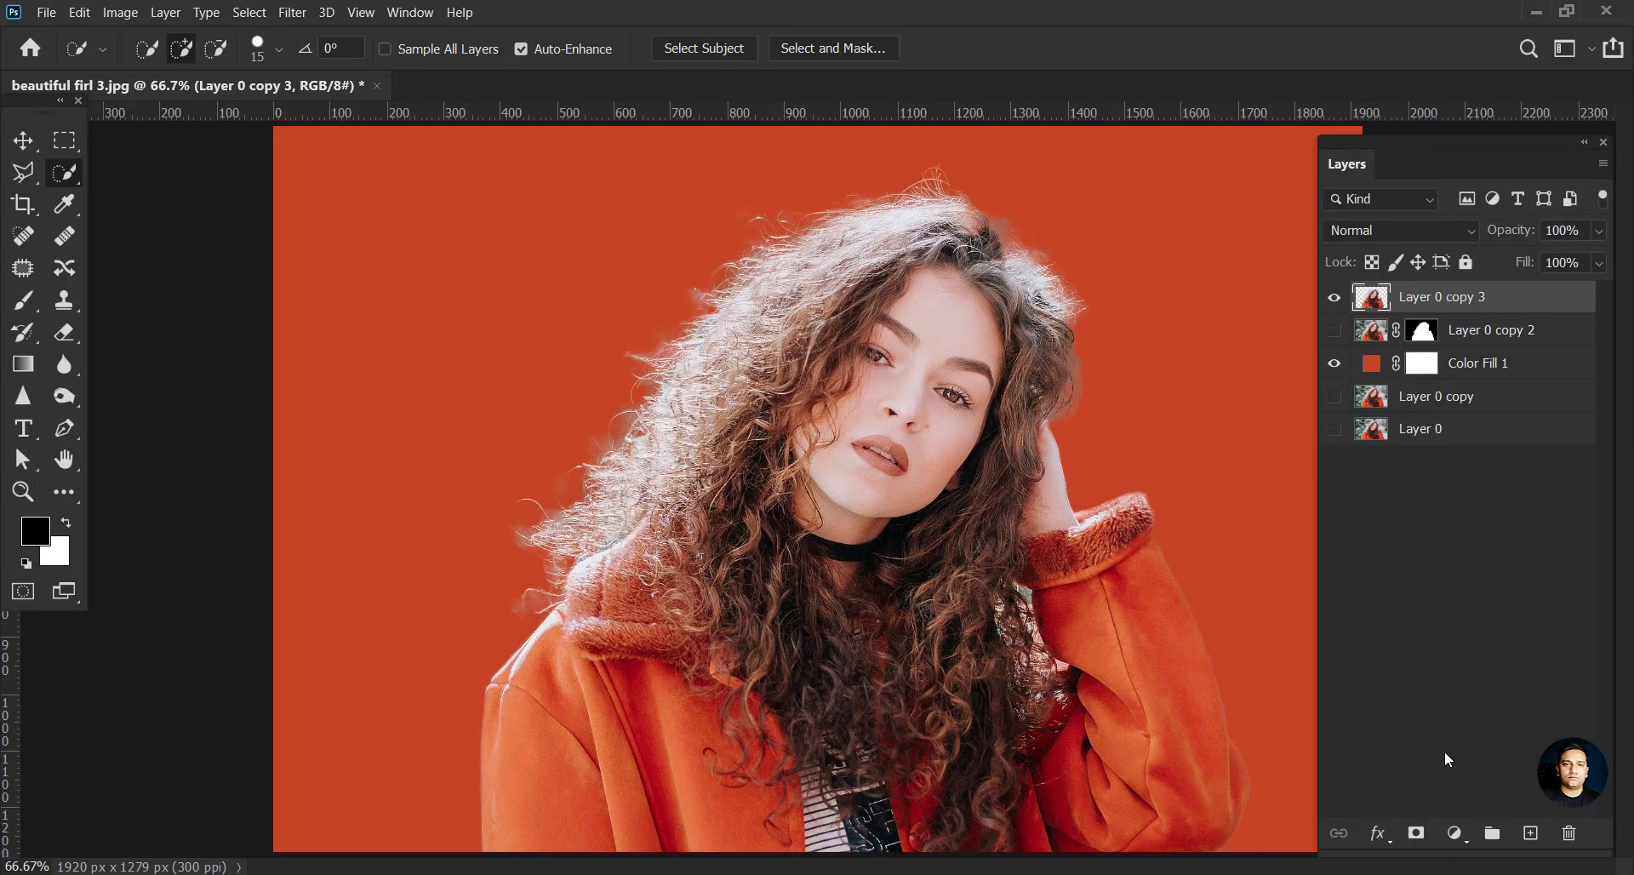
Fit the view, toggle the orange-red fill to inspect the cutout, then move the woman lower.
key(ctrl+minus)
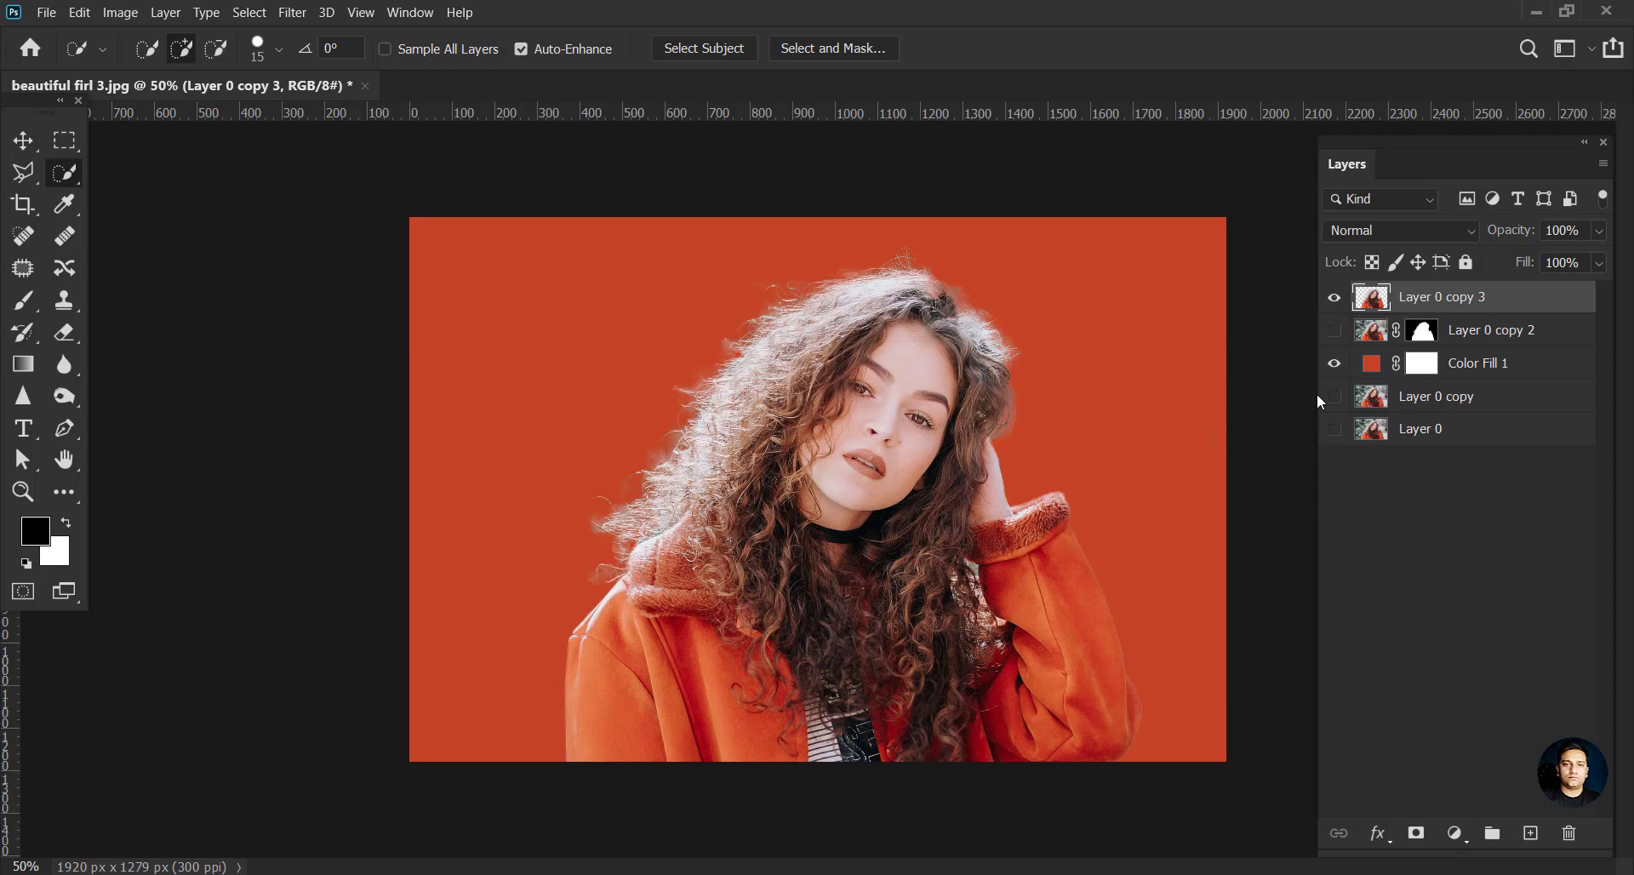
click(1334, 365)
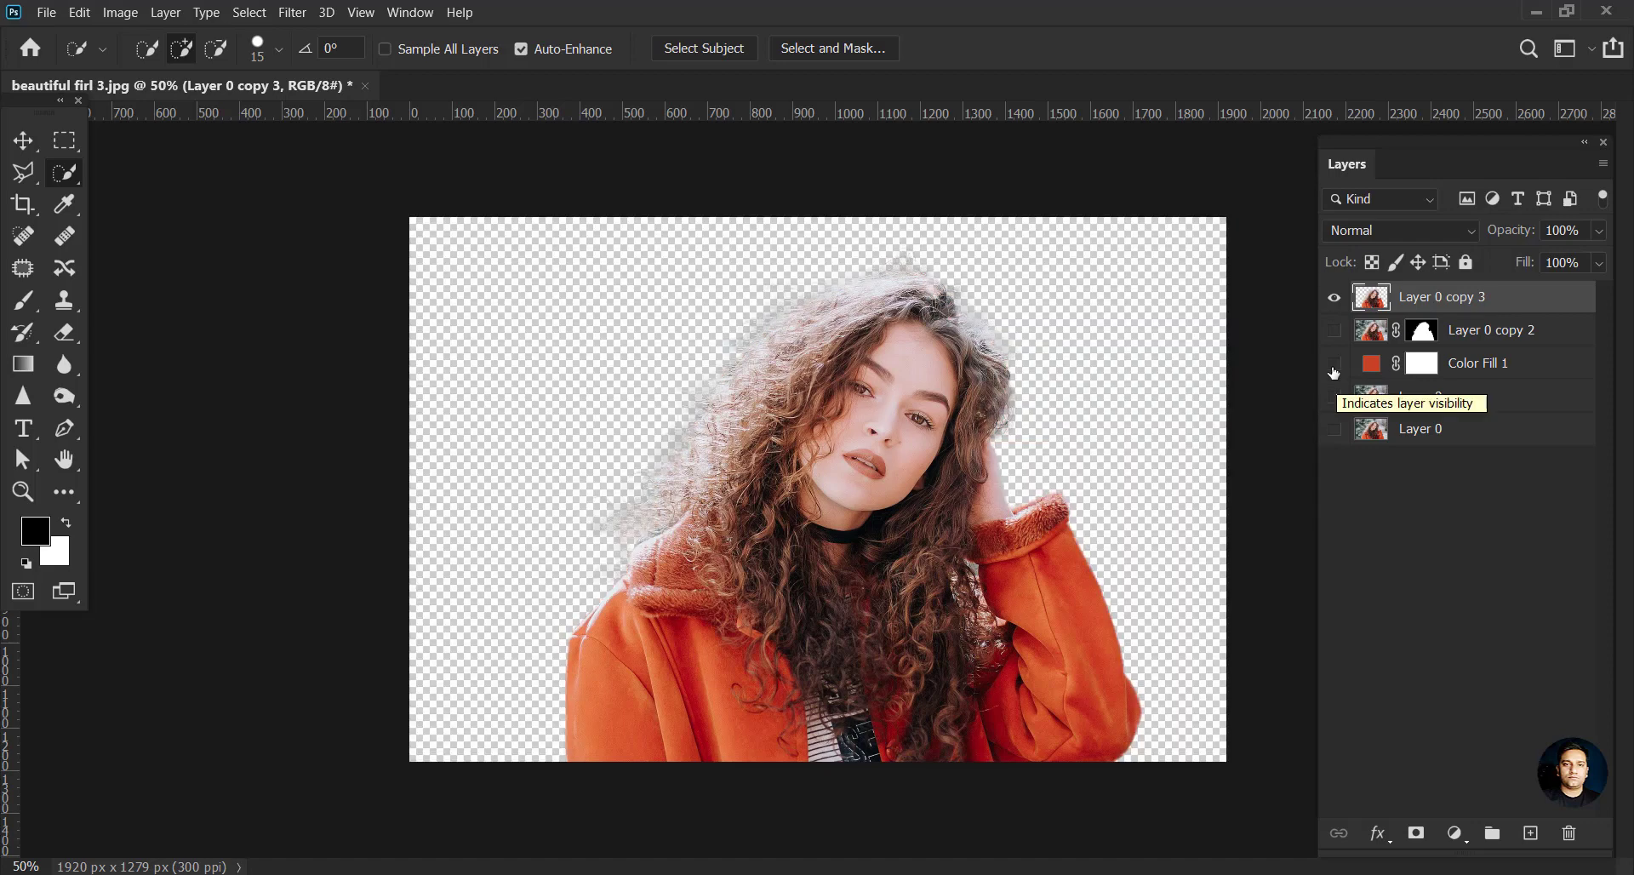
click(1333, 366)
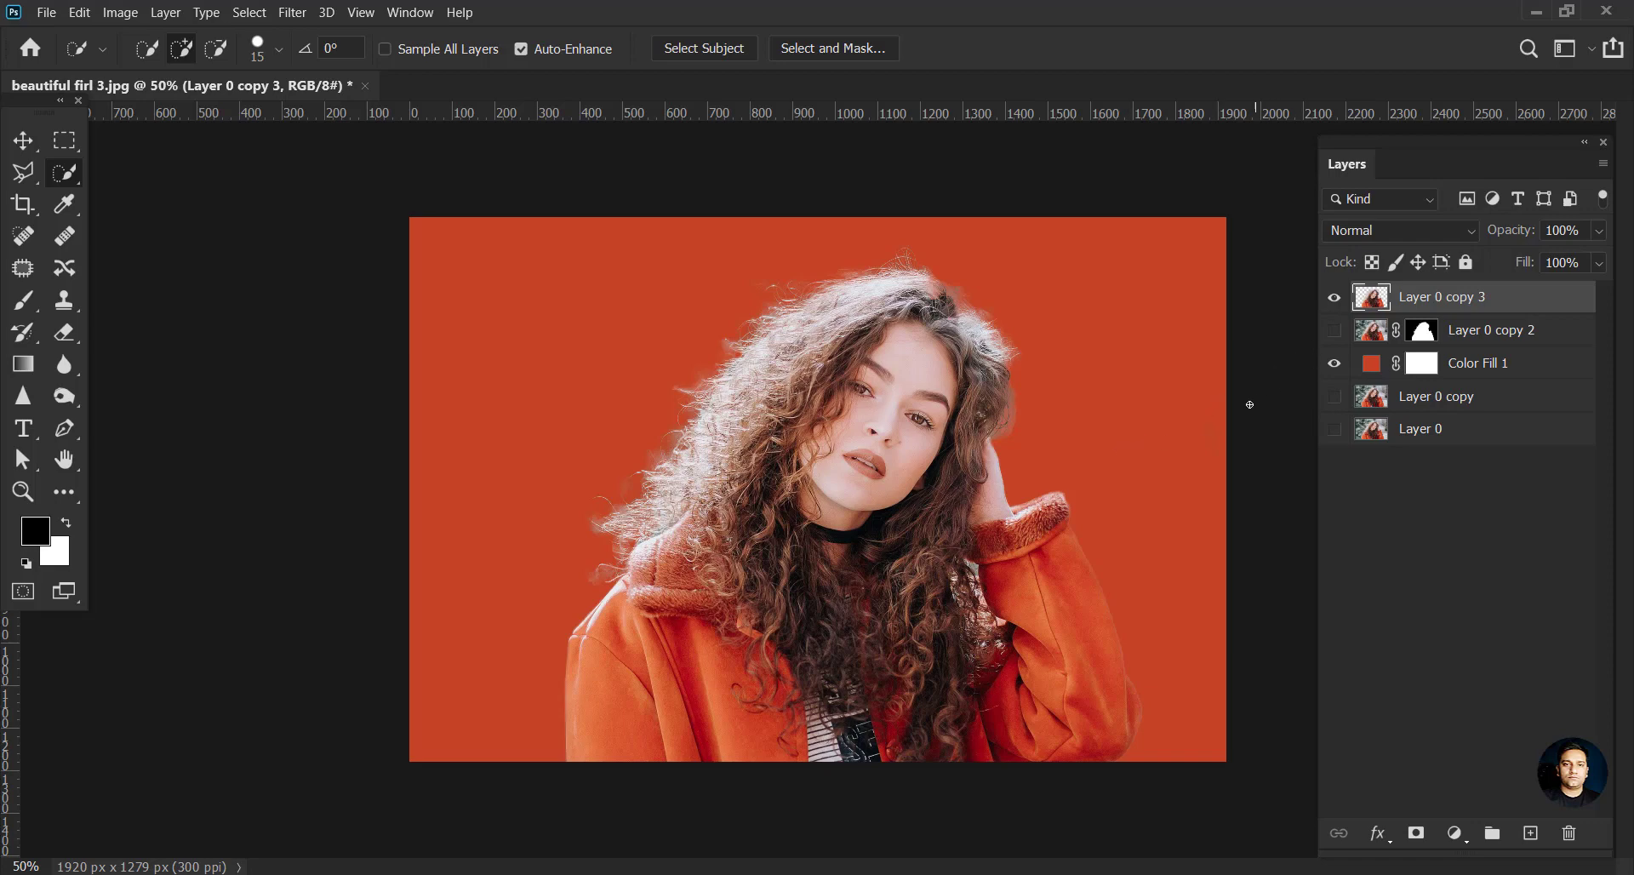
click(26, 142)
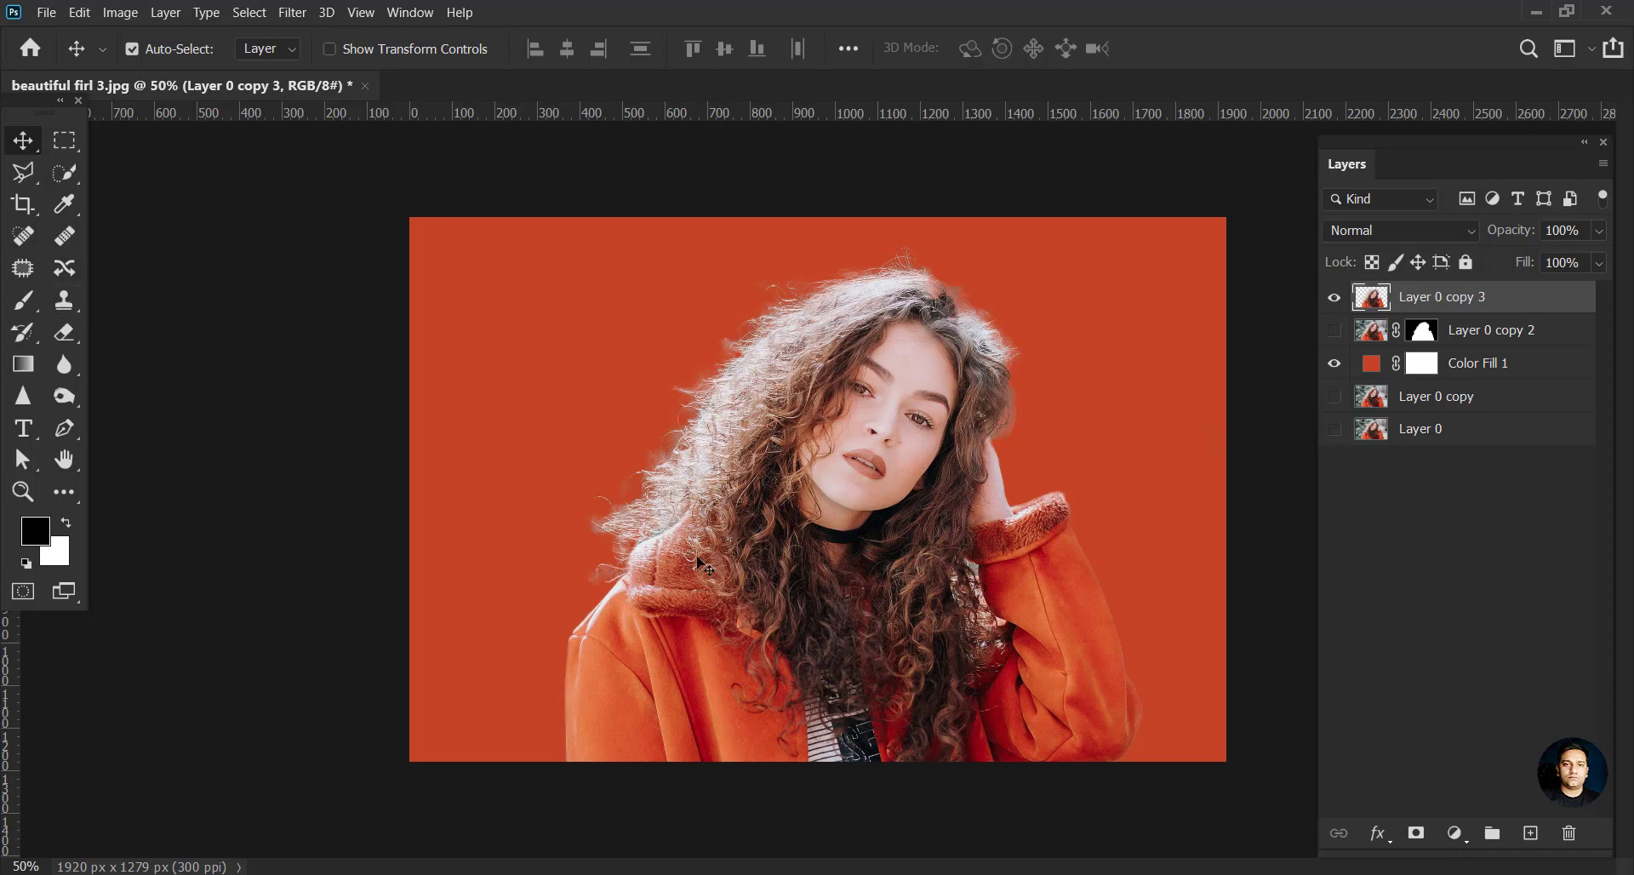
drag(707, 554, 774, 546)
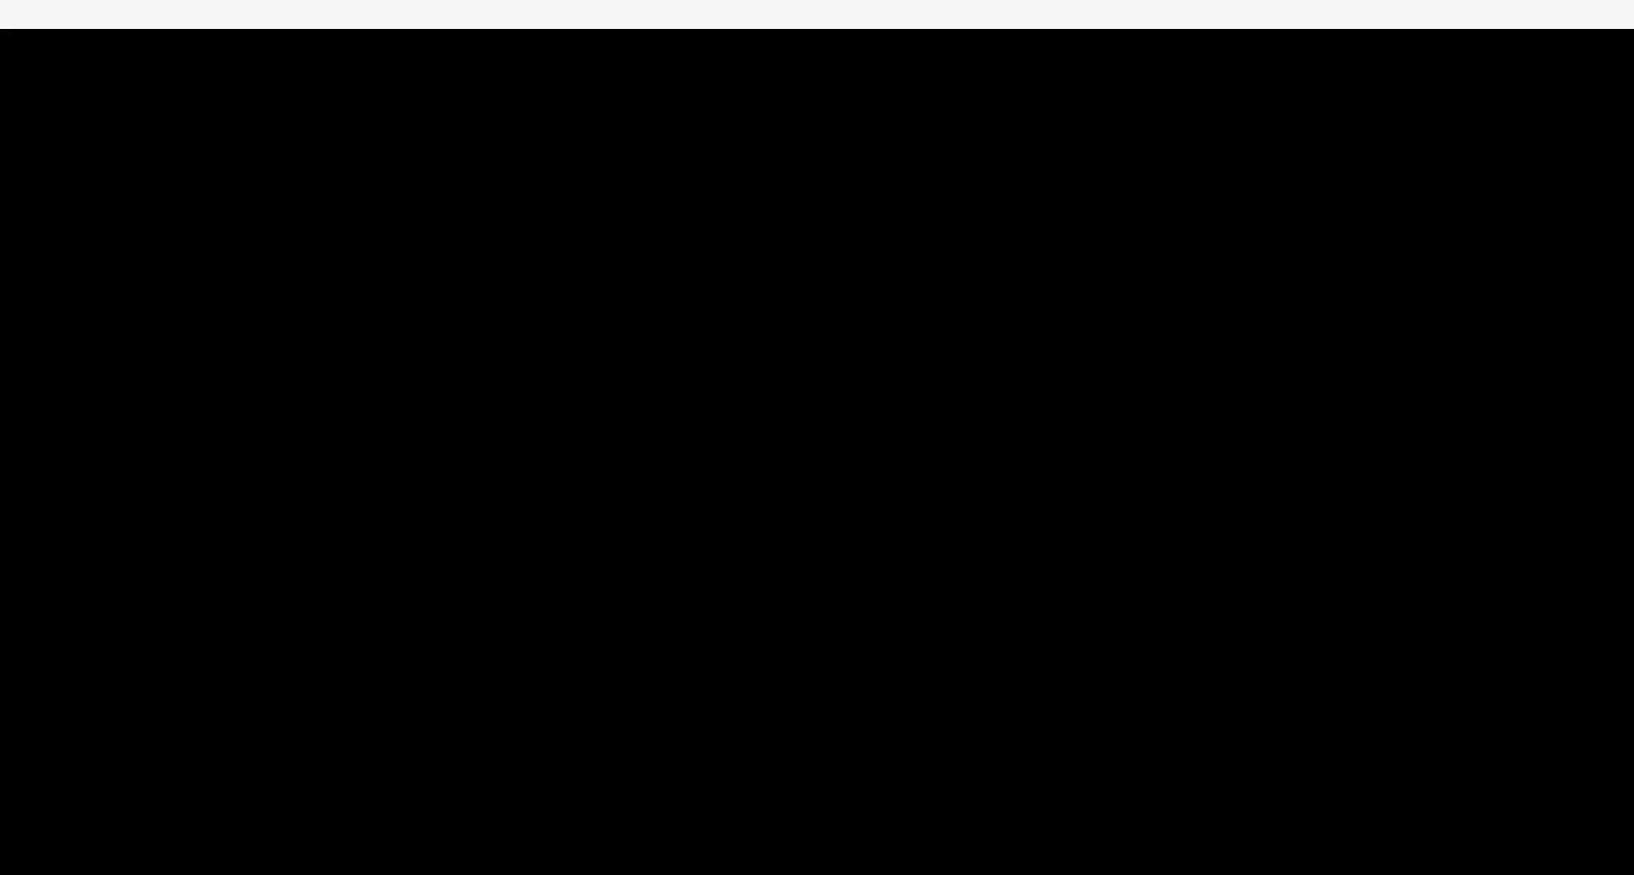